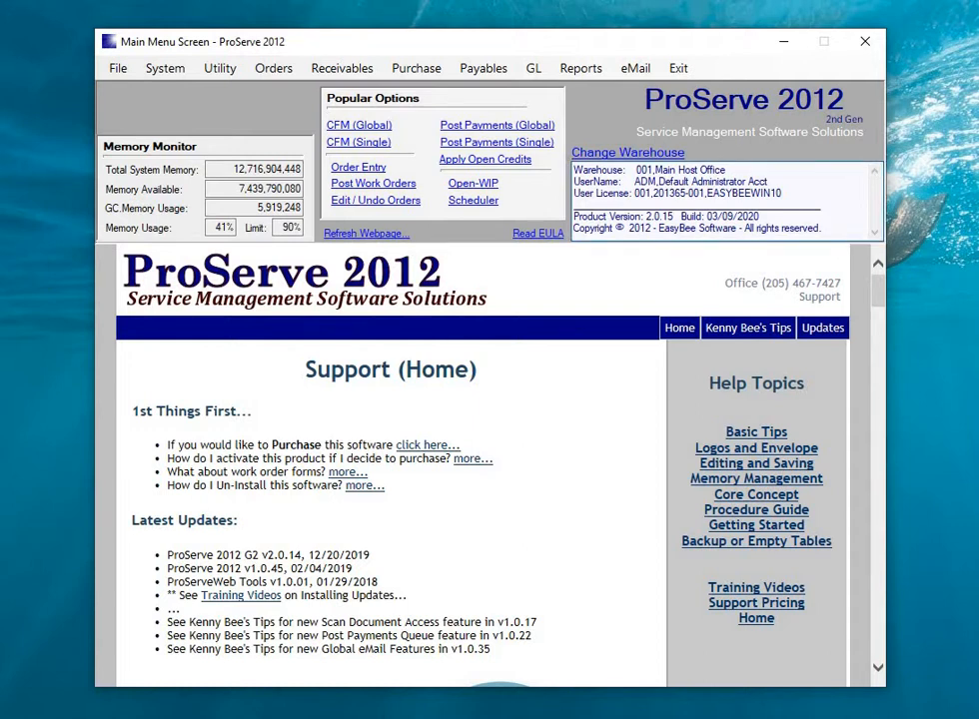
Step: Check the product version and build date on the main menu, and open the Scheduler
left_click(722, 216)
left_click(767, 212)
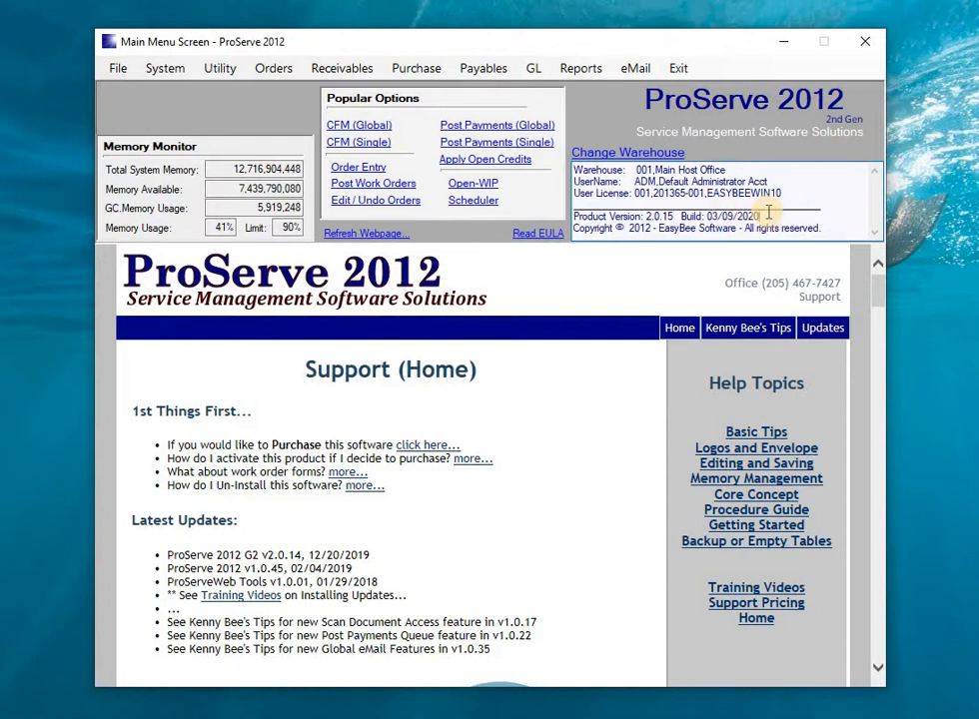
left_click(465, 200)
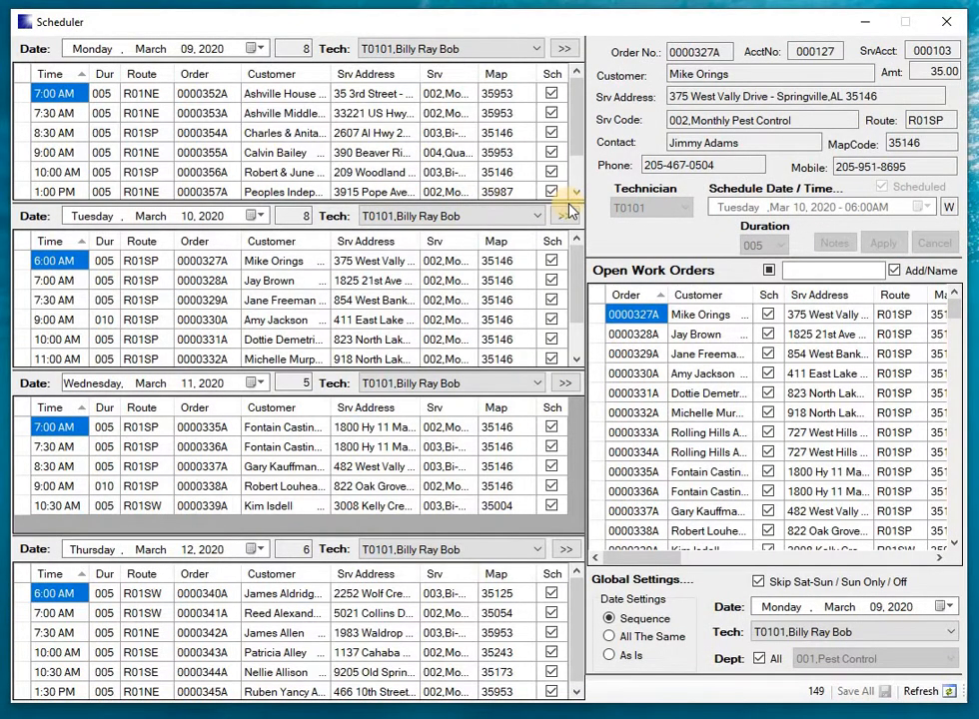
Step: Review technician T0101's Day-Timers for Tuesday, March 10 and Monday, March 9, 2020, including the time slots from 06:00 AM through AfterHrs
left_click(565, 50)
left_click(566, 218)
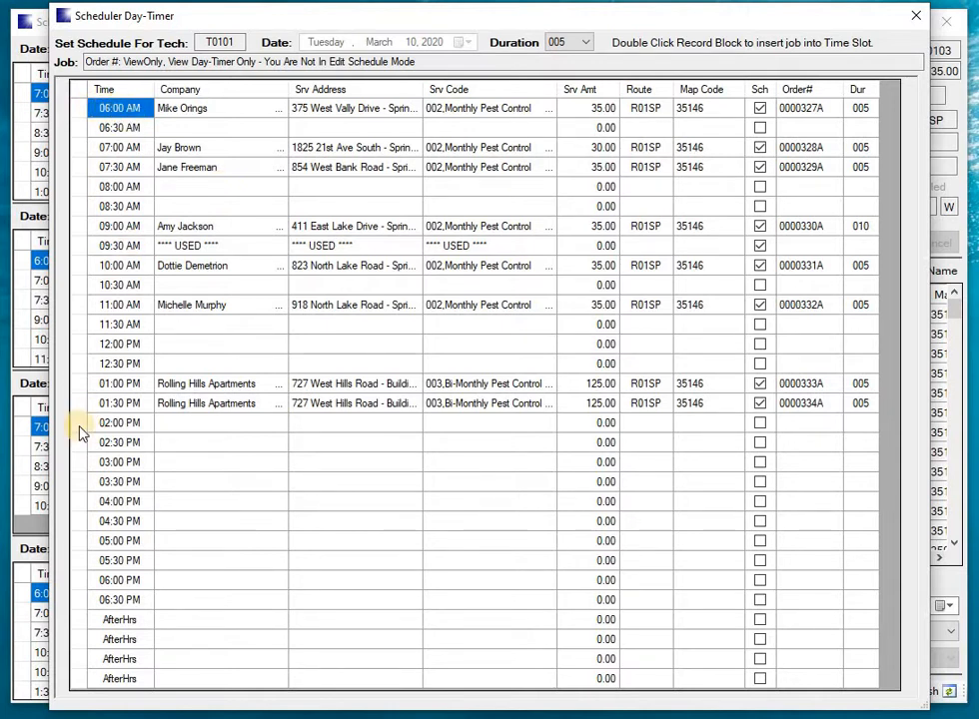
left_click(144, 603)
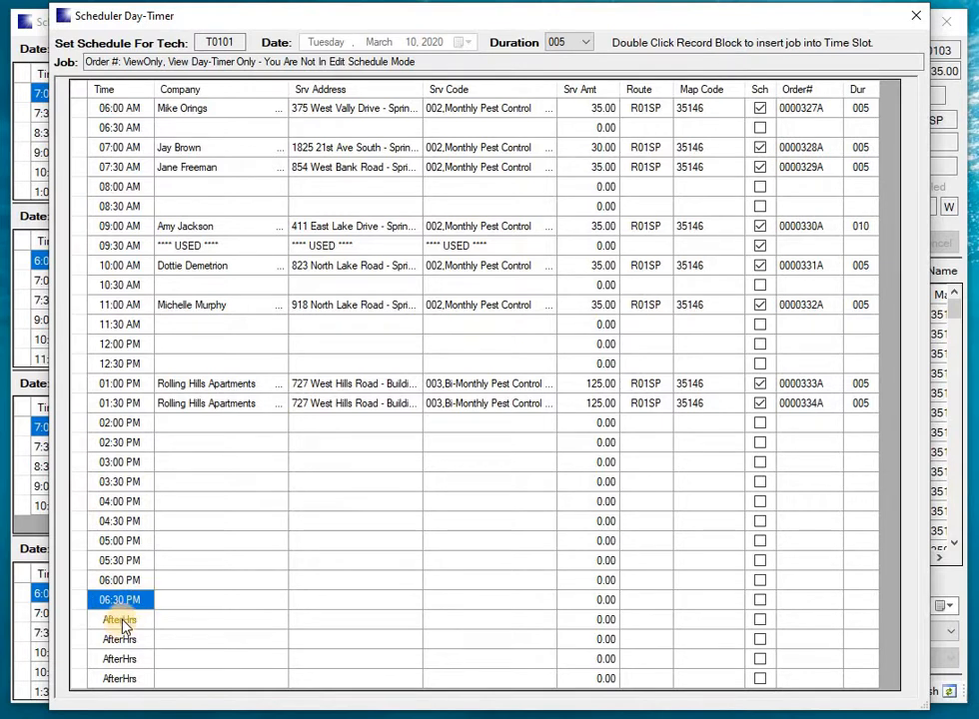
left_click(110, 624)
left_click(126, 643)
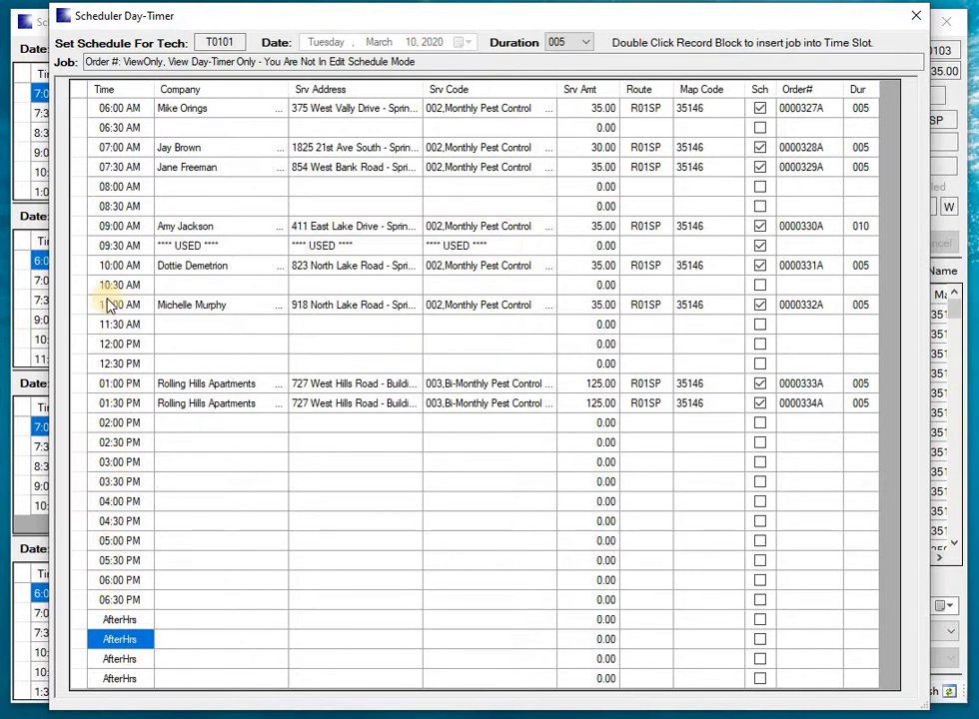
left_click(110, 108)
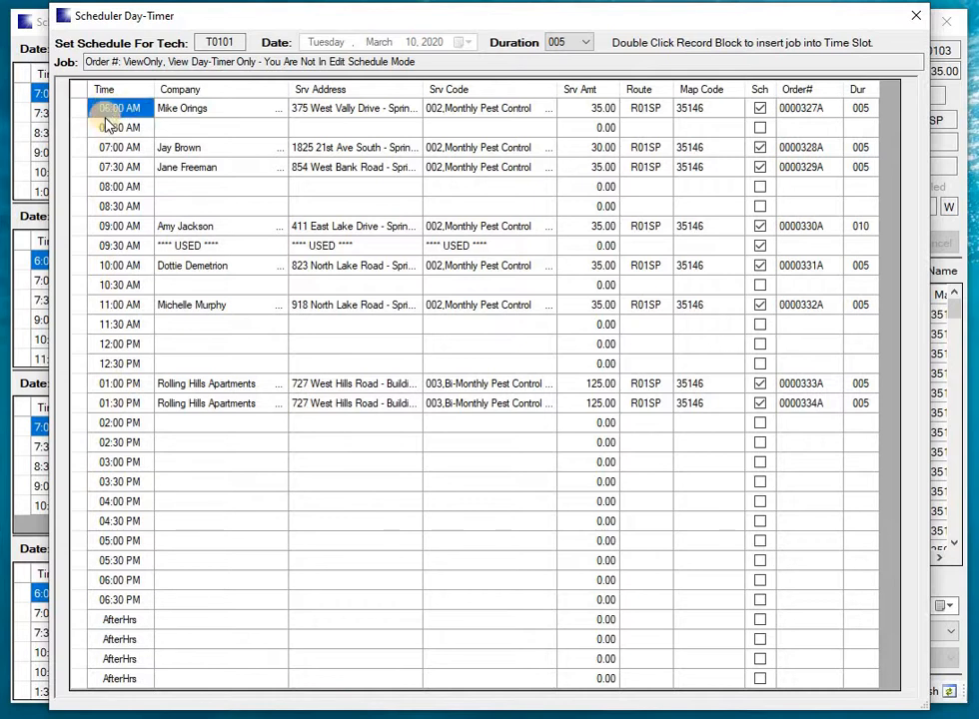
left_click(113, 601)
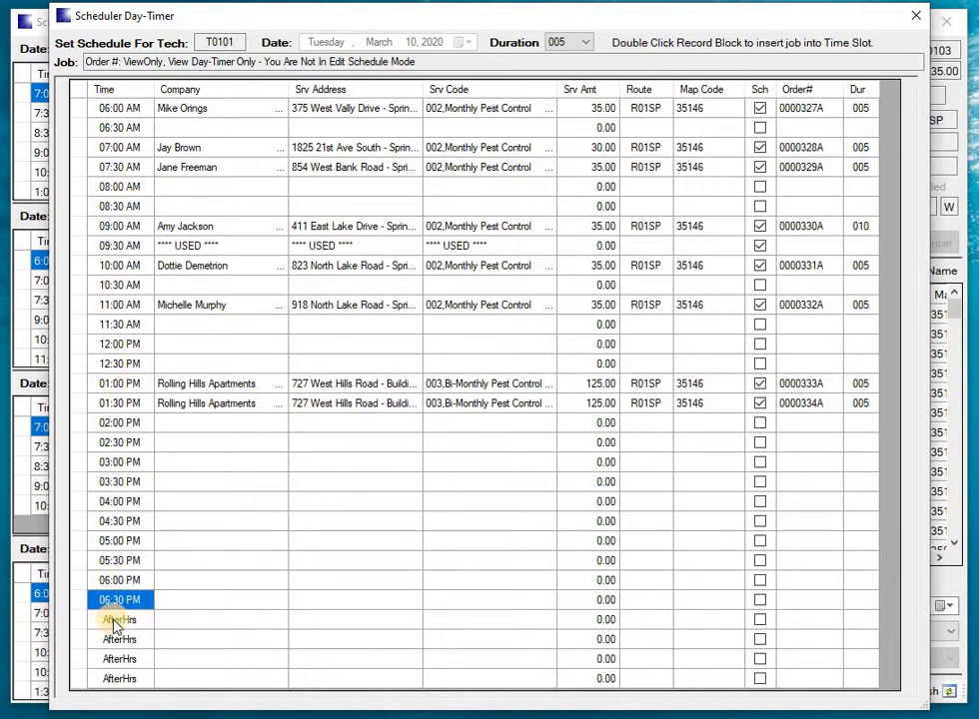
left_click(115, 622)
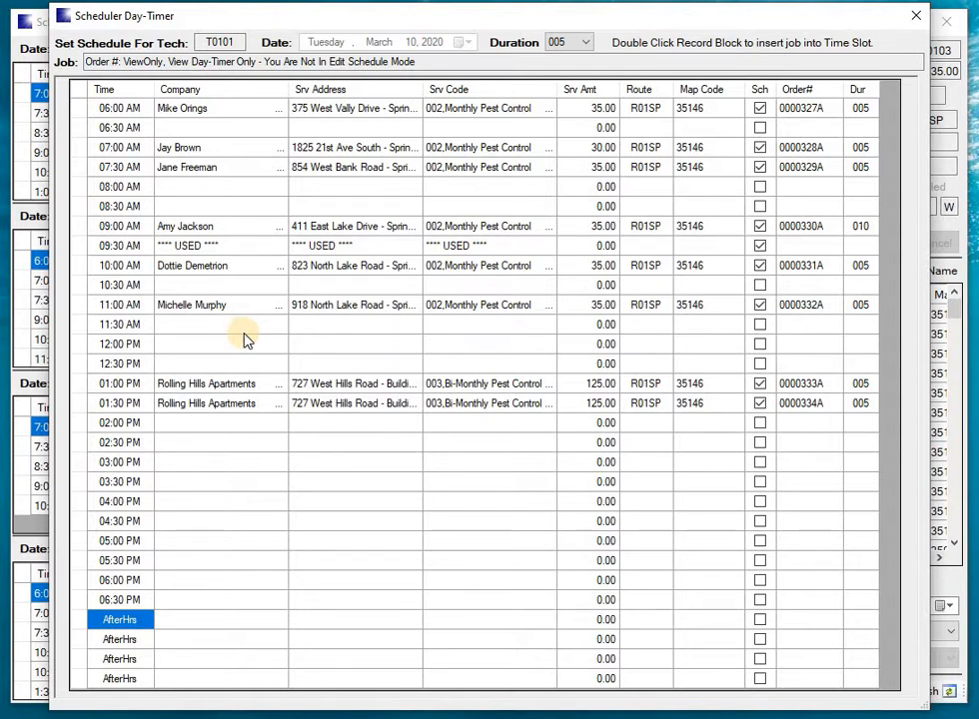
left_click(921, 18)
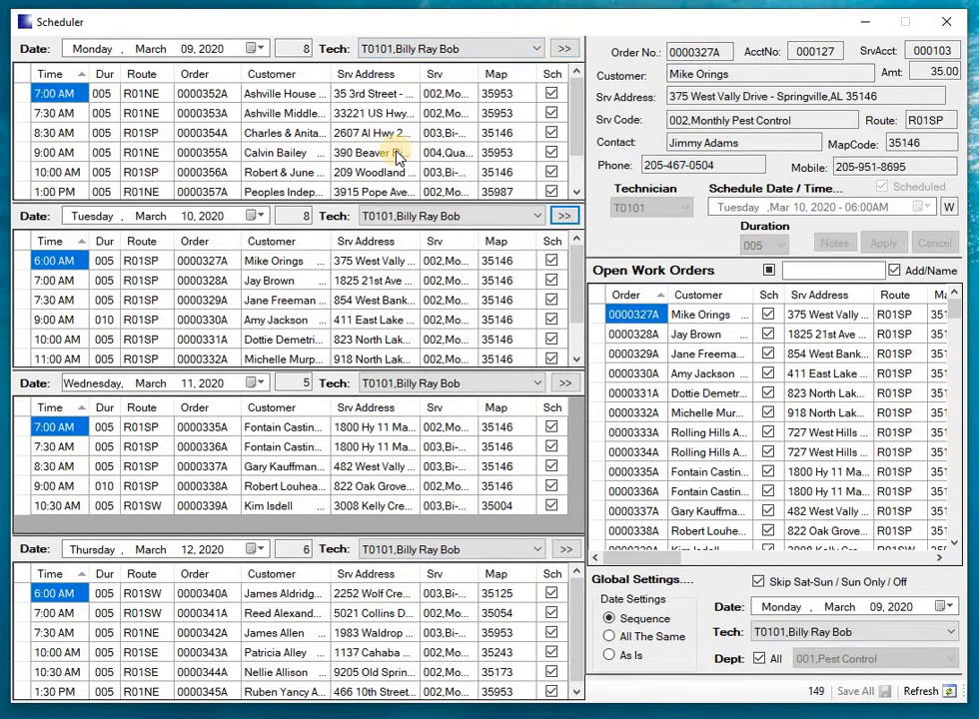
left_click(563, 52)
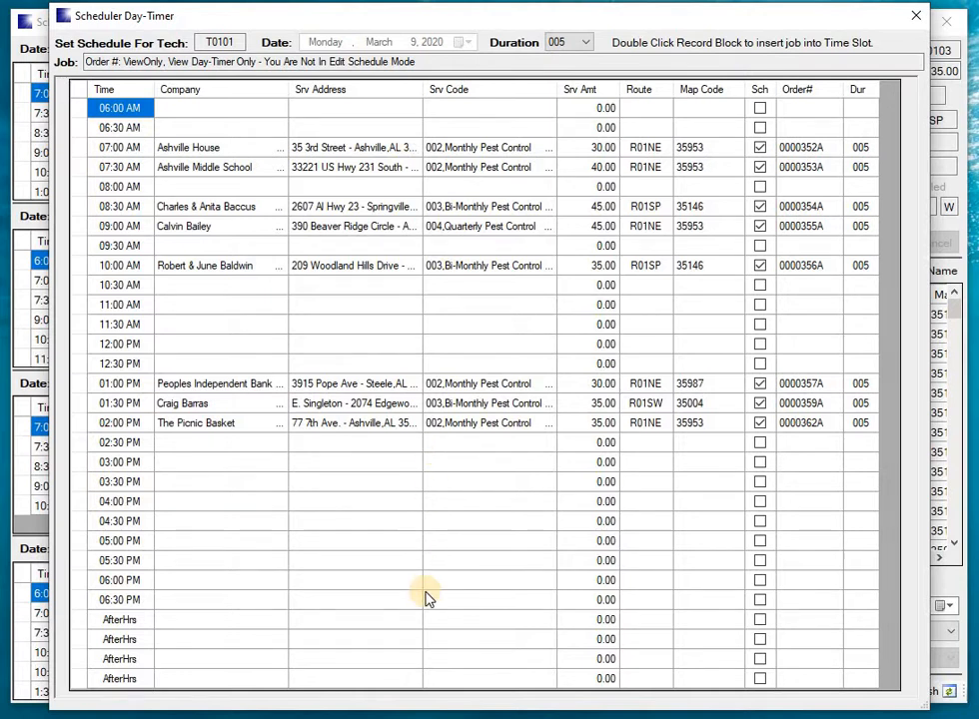
left_click(919, 16)
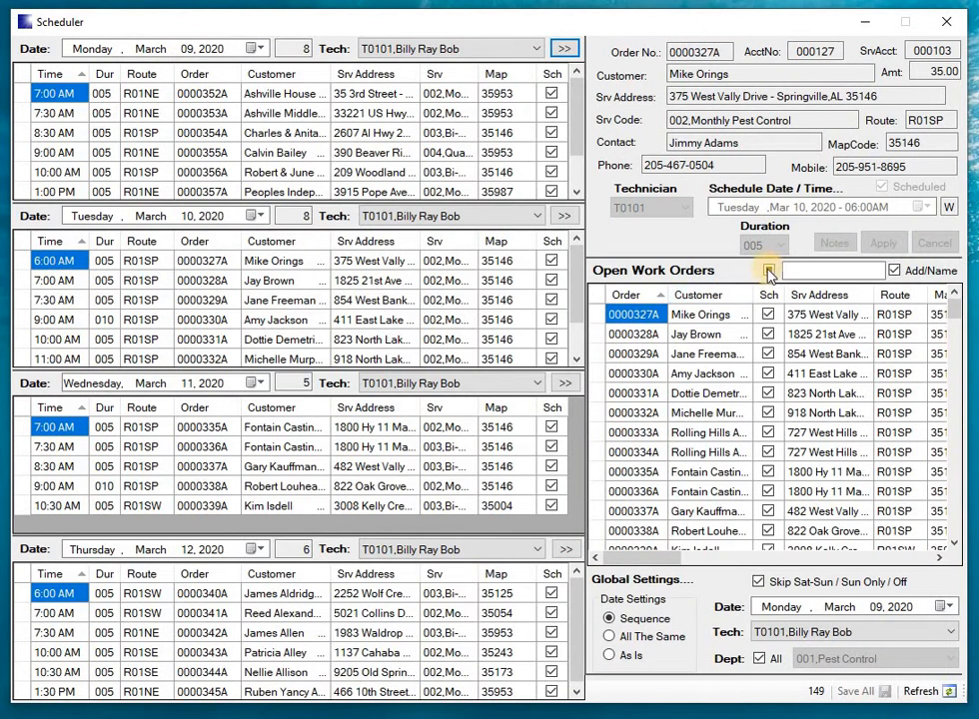
Step: Filter the open work orders to unscheduled jobs and check the first order's service address and assigned technician
left_click(769, 271)
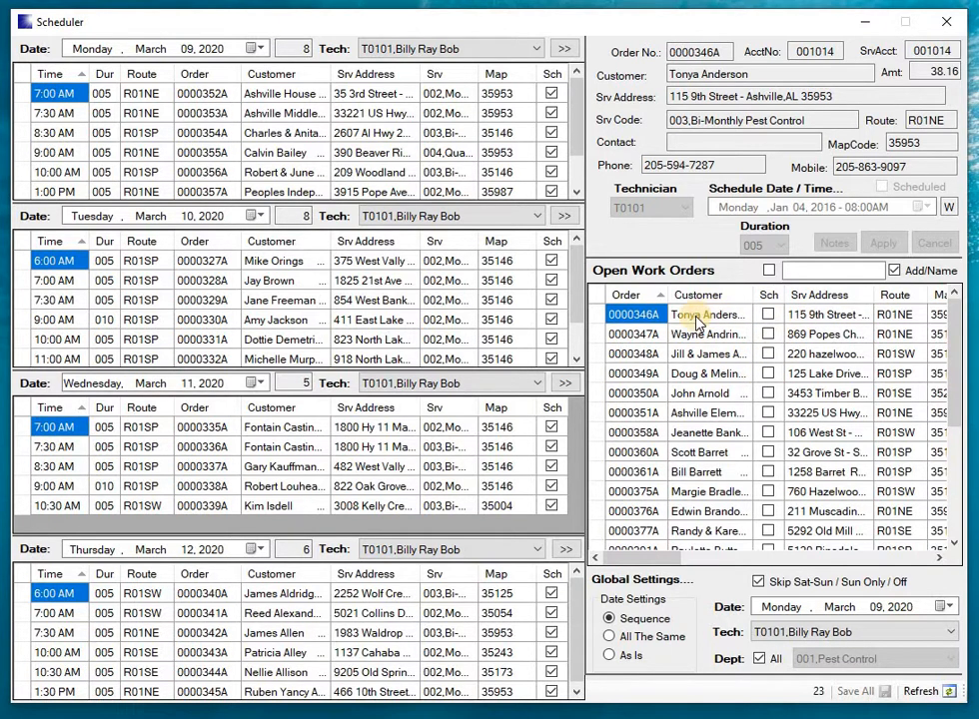
left_click(797, 316)
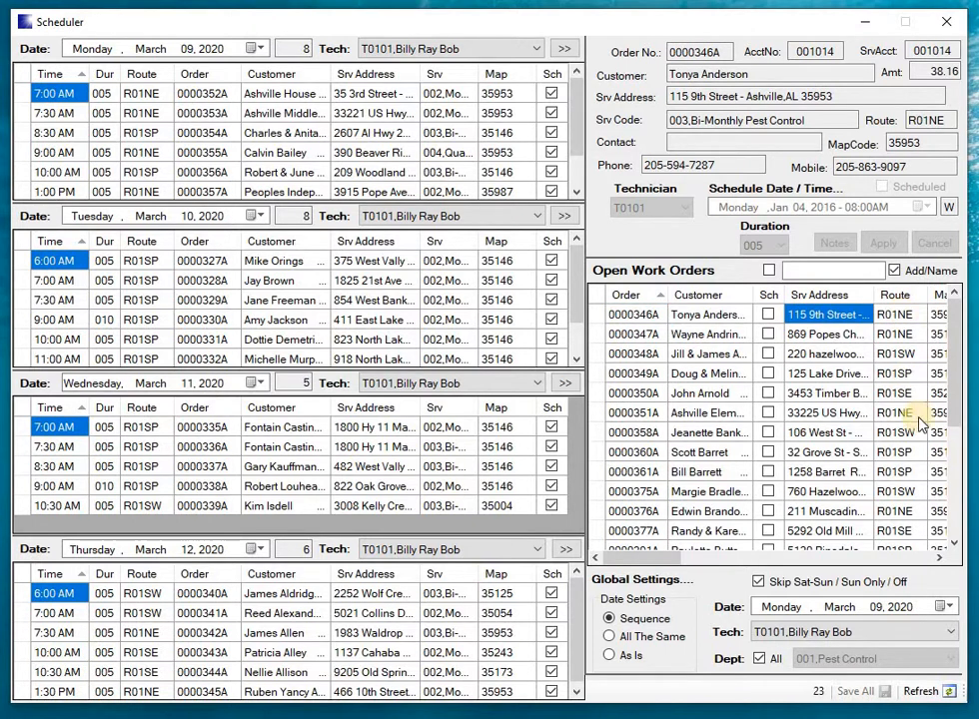
left_click(940, 557)
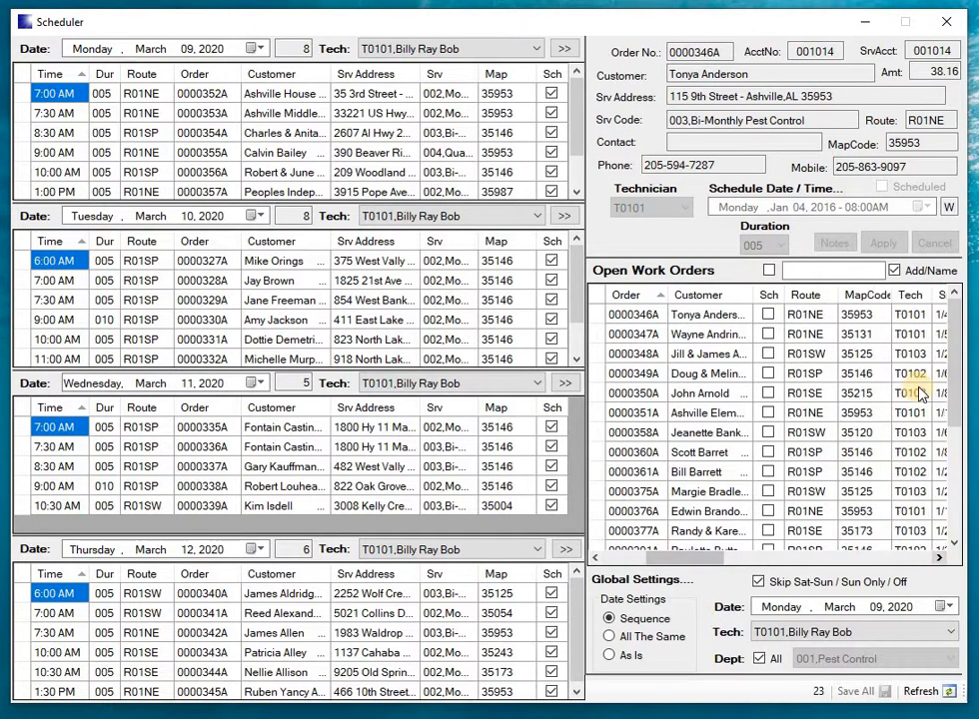
left_click(908, 315)
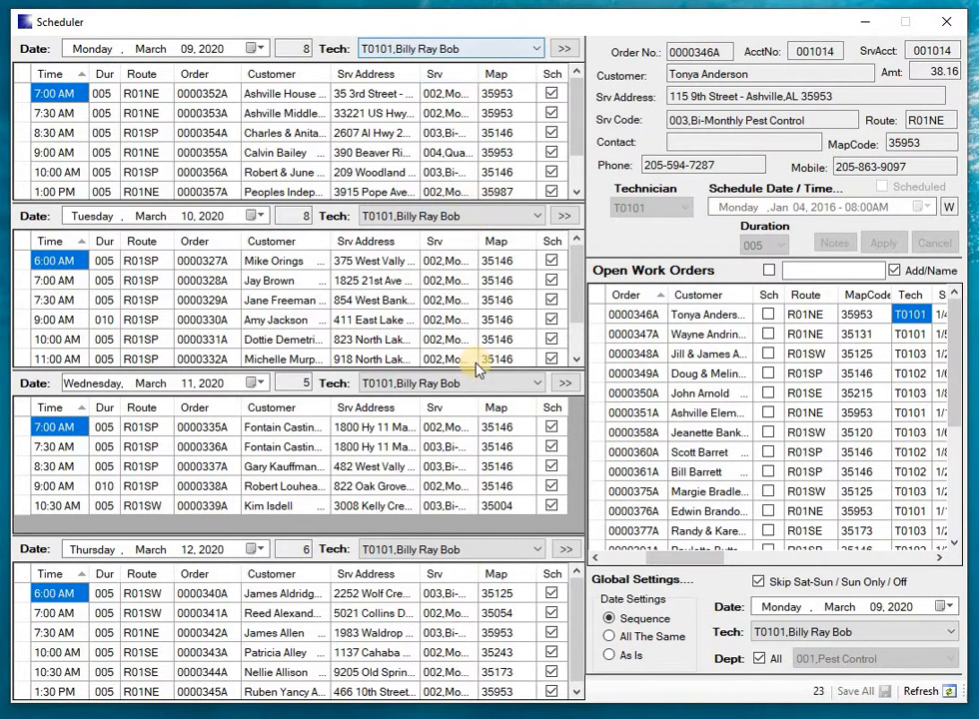
Step: Schedule the first open work order for Wednesday, March 11, 2020 at 11:30 AM with technician T0101, and check it in the Day-Timer
left_click(596, 315)
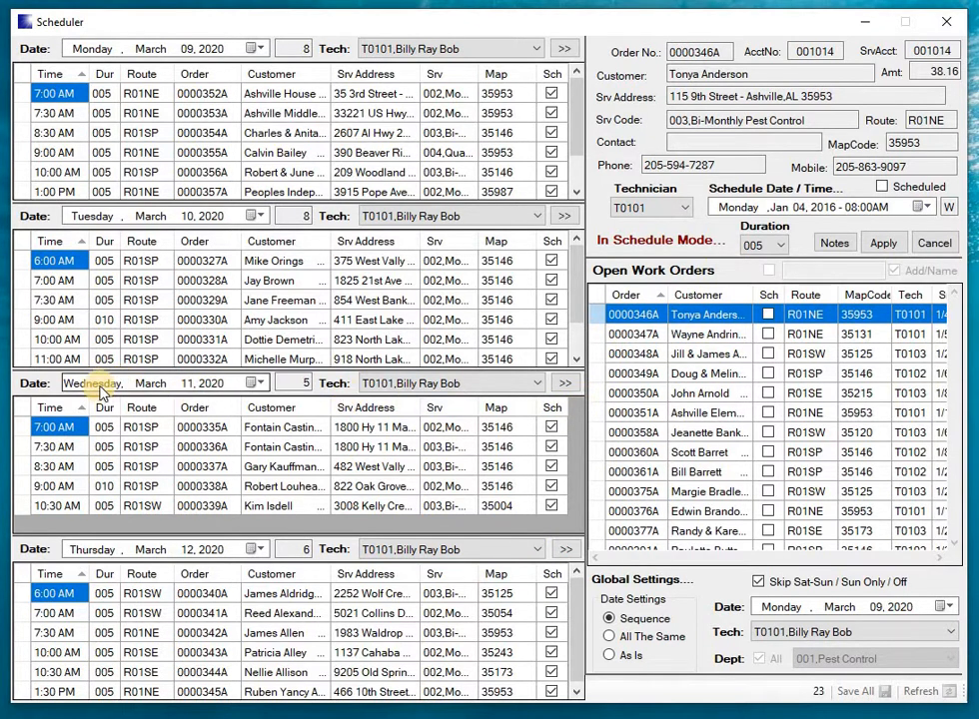
left_click(566, 384)
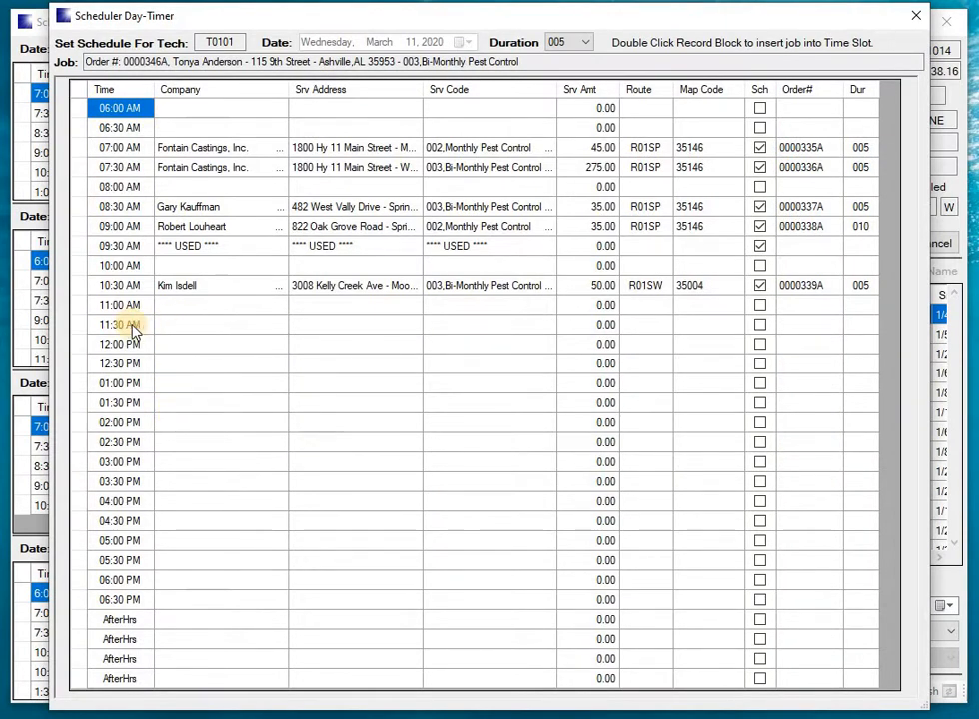
double_click(78, 331)
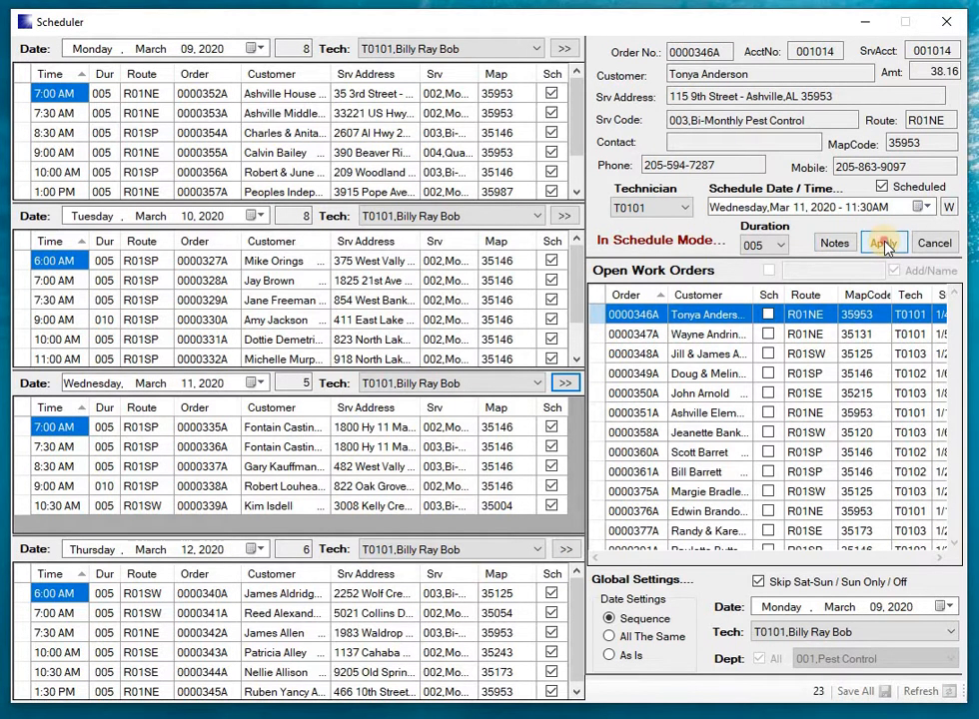
left_click(885, 244)
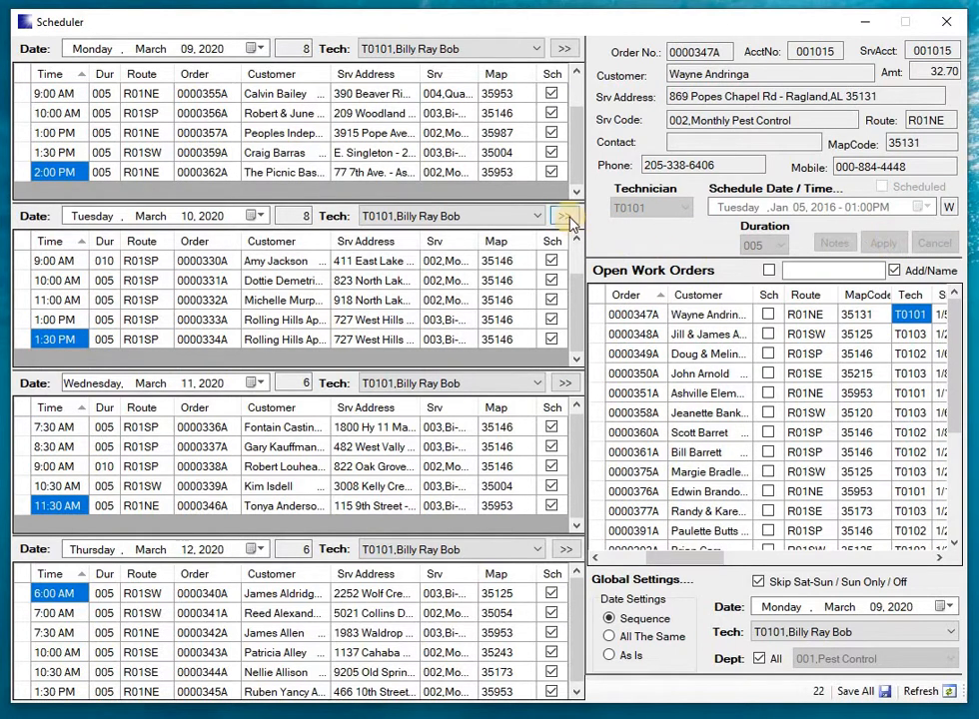
left_click(565, 387)
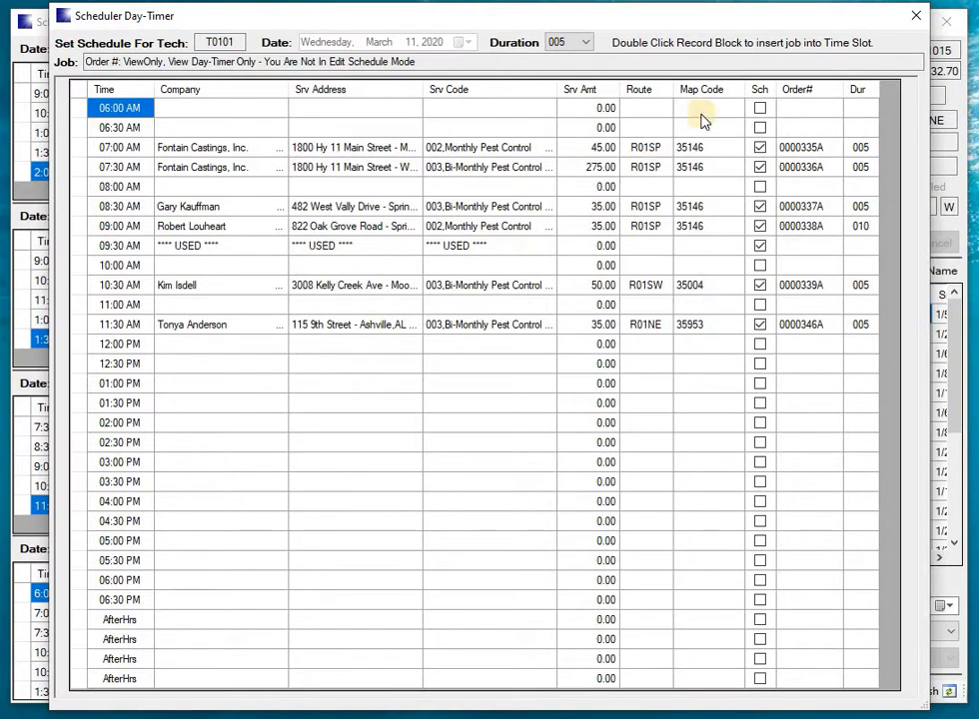
left_click(912, 14)
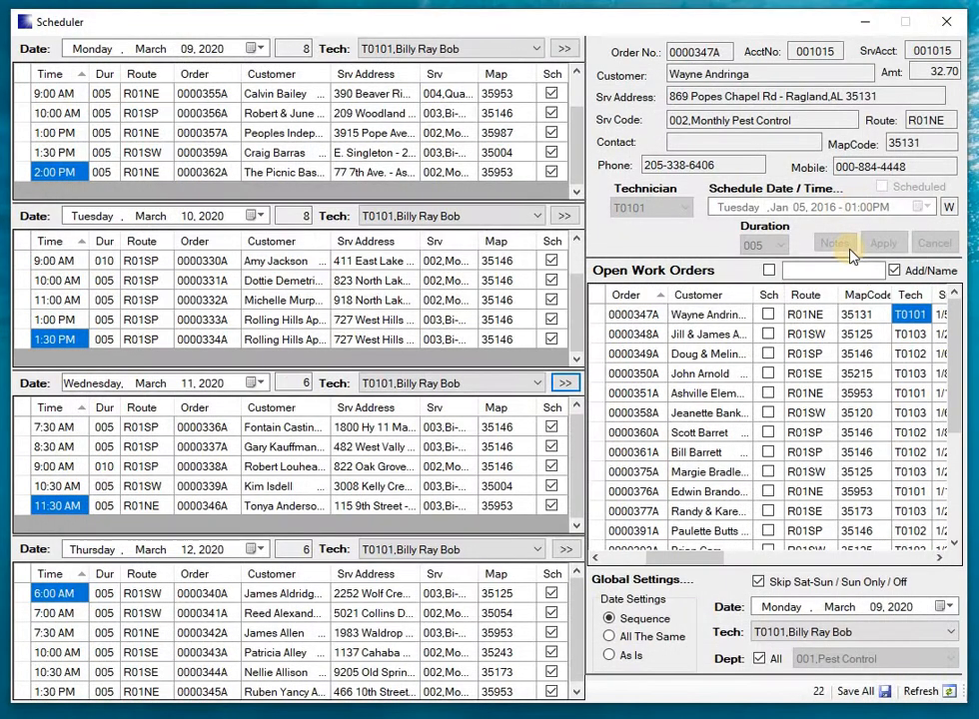
Step: Select the fourth unscheduled work order, with map code 35215, and check its assigned technician and service date
left_click(594, 355)
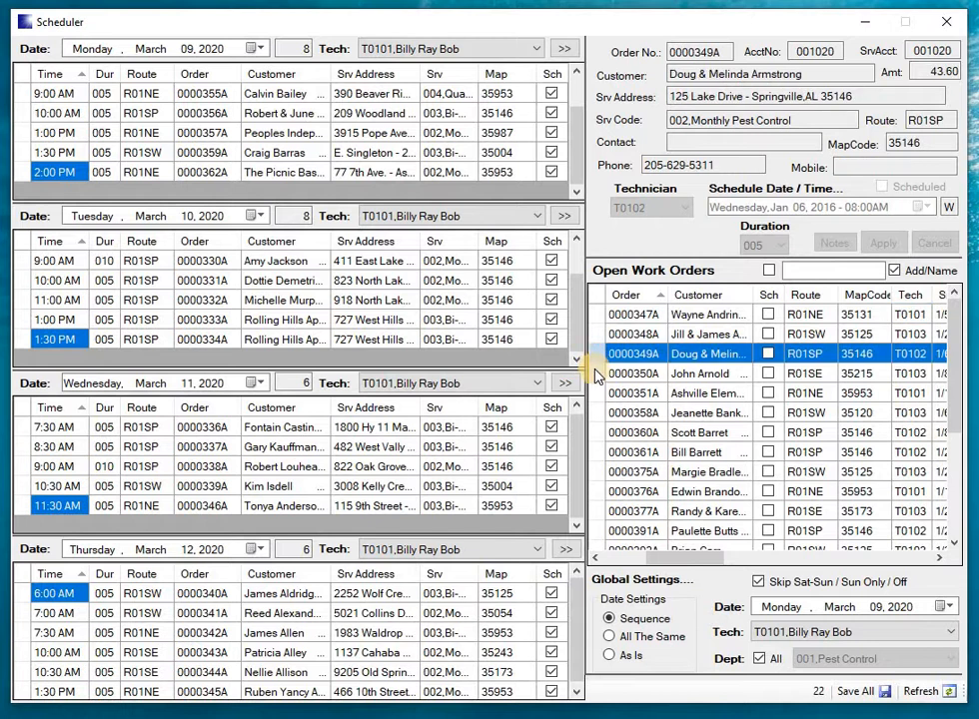
left_click(596, 373)
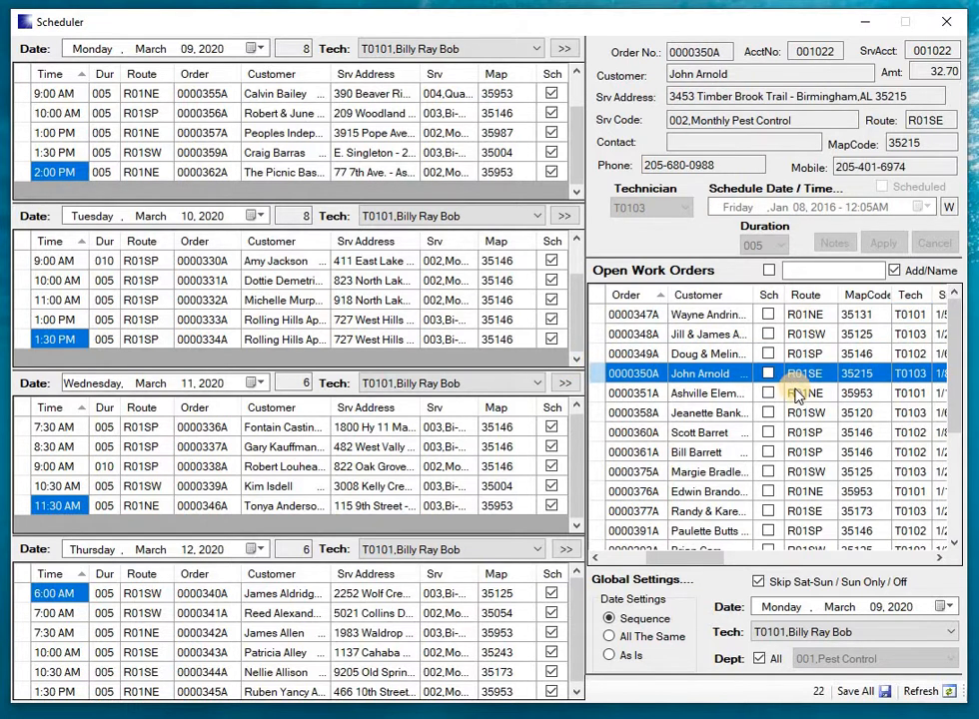
left_click(939, 557)
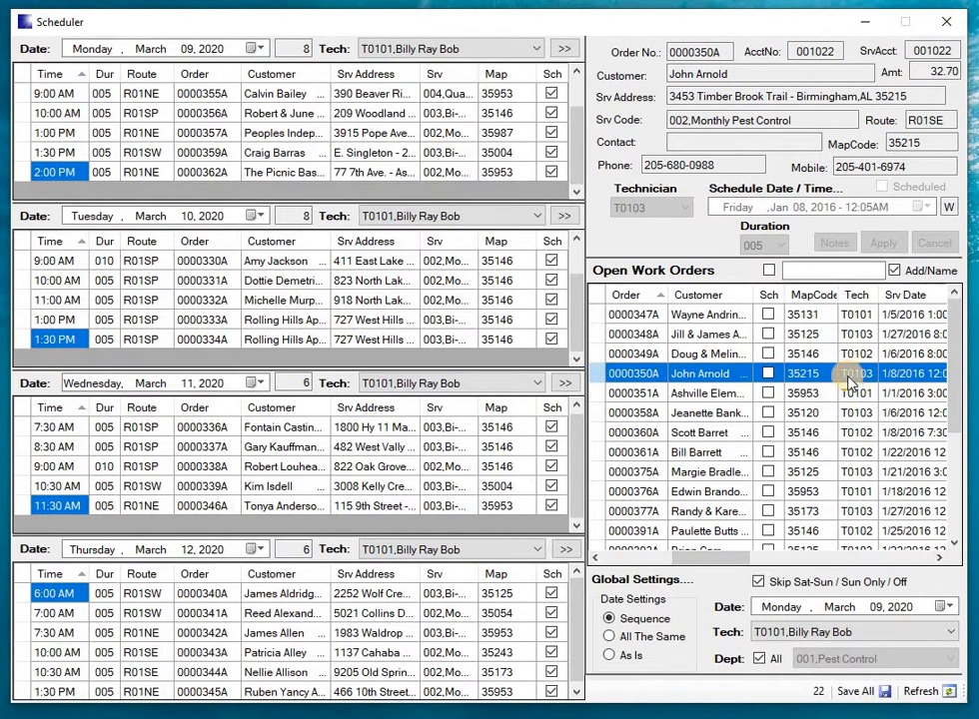
Step: Set the global technician to T0103 and view that technician's Day-Timer for Wednesday, March 11, 2020
left_click(854, 633)
left_click(863, 637)
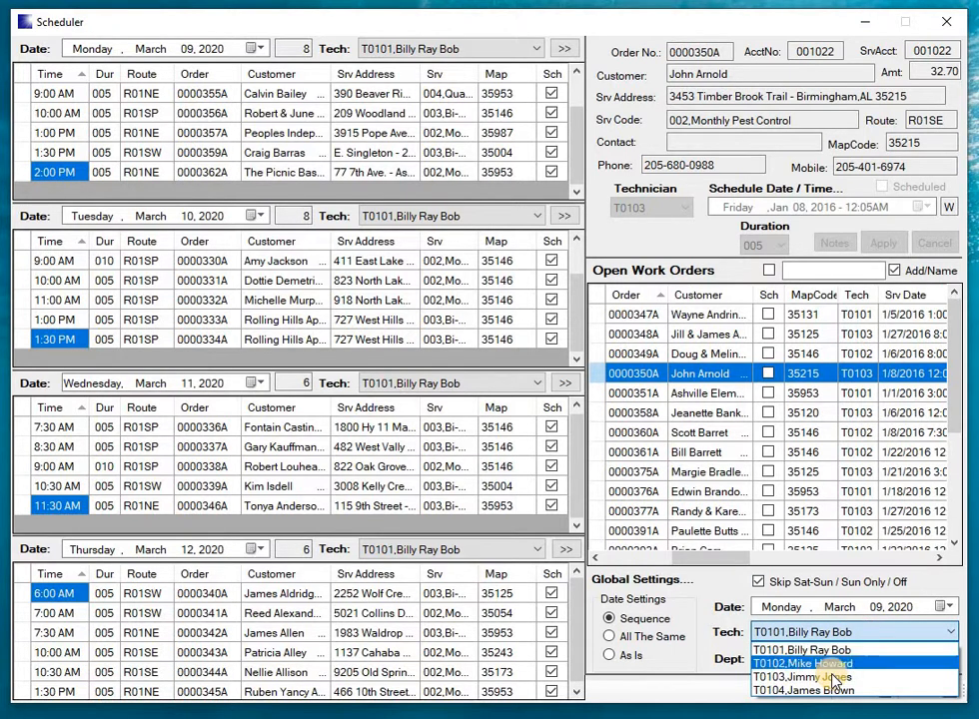
left_click(833, 678)
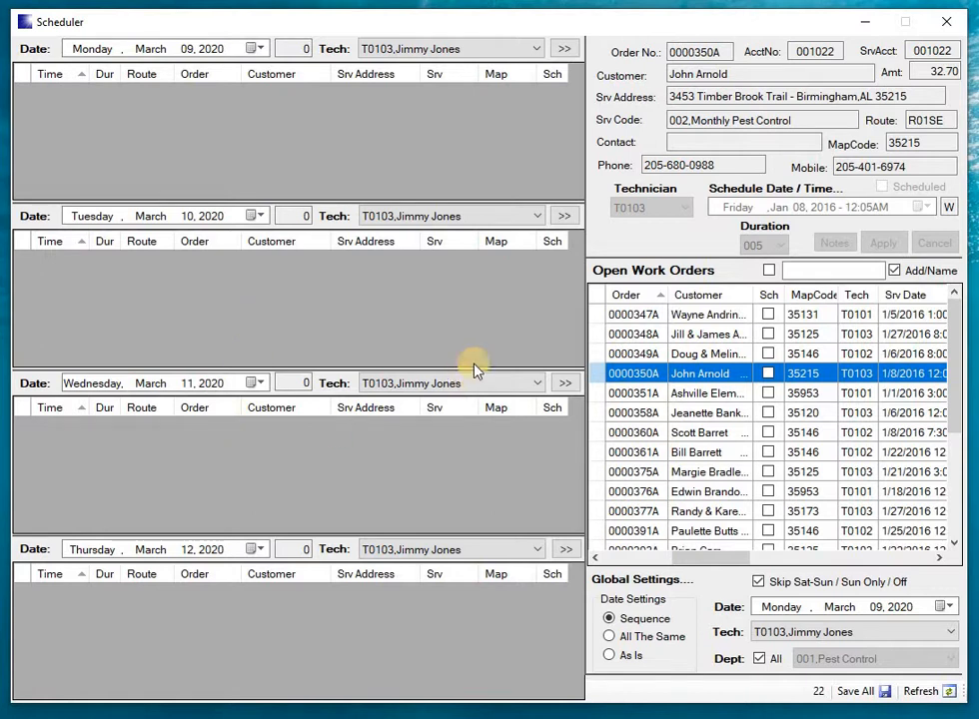
left_click(566, 384)
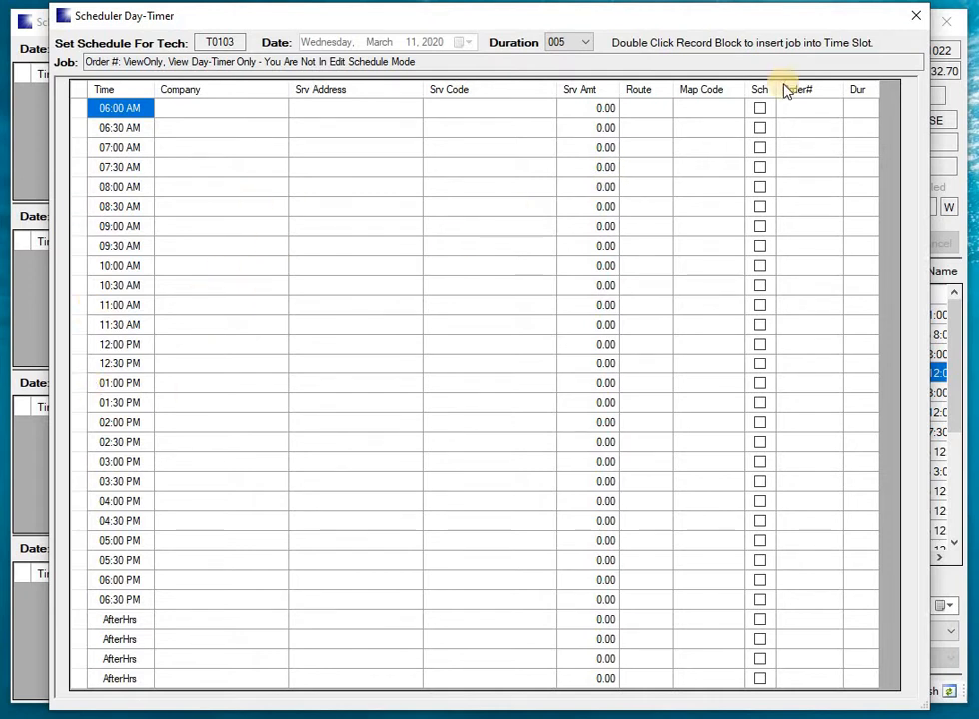
left_click(915, 16)
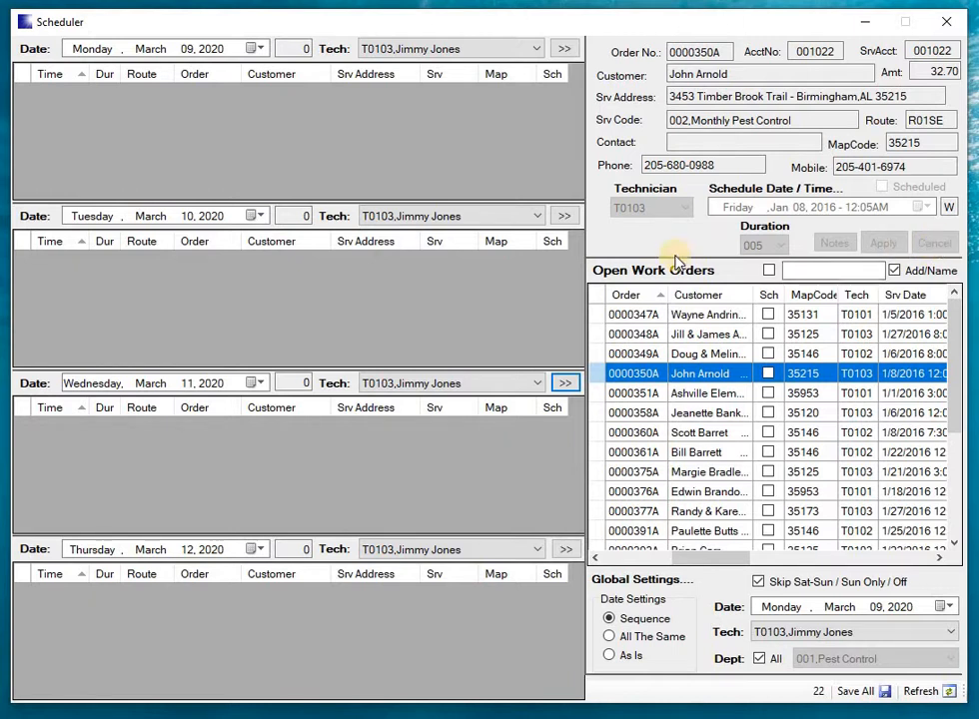
Step: Put the first open work order, with map code 35131, into schedule mode and set the global technician to T0101
left_click(595, 360)
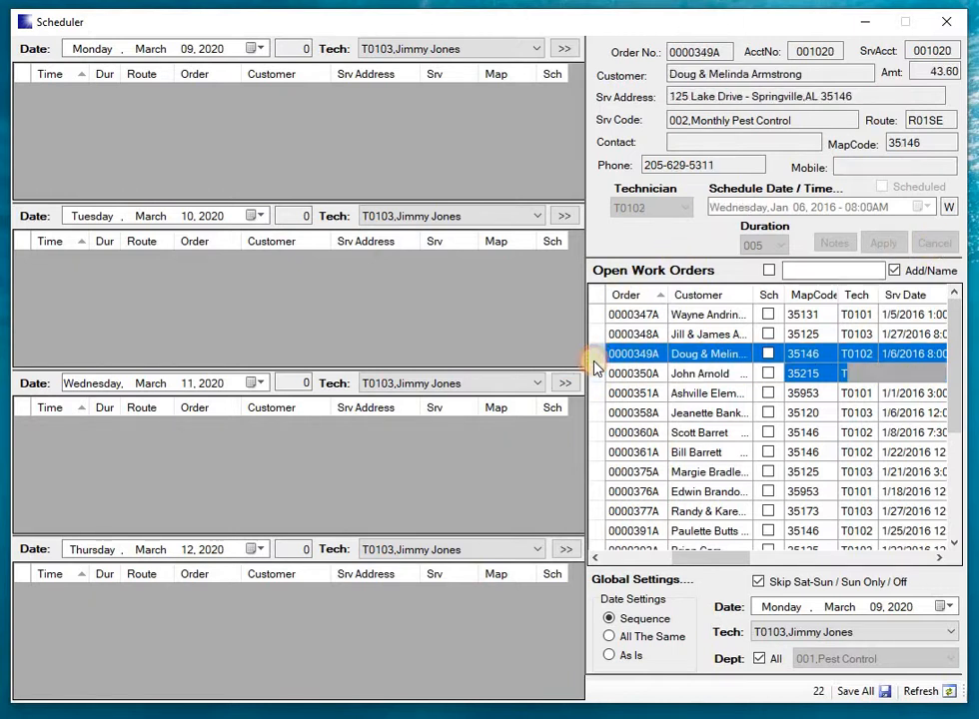
left_click(859, 316)
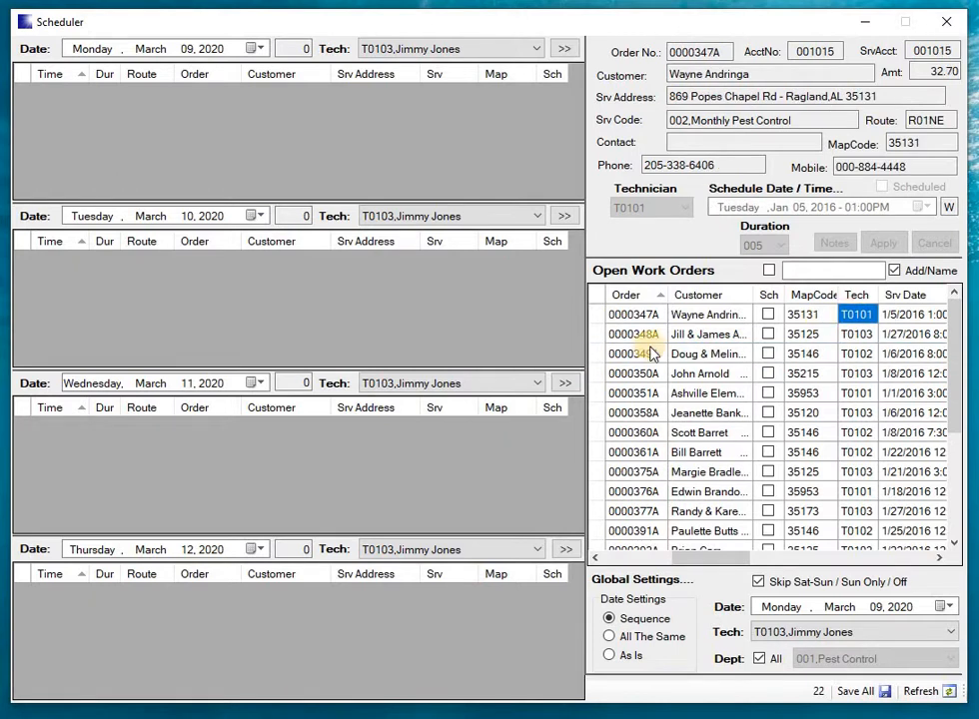
double_click(594, 319)
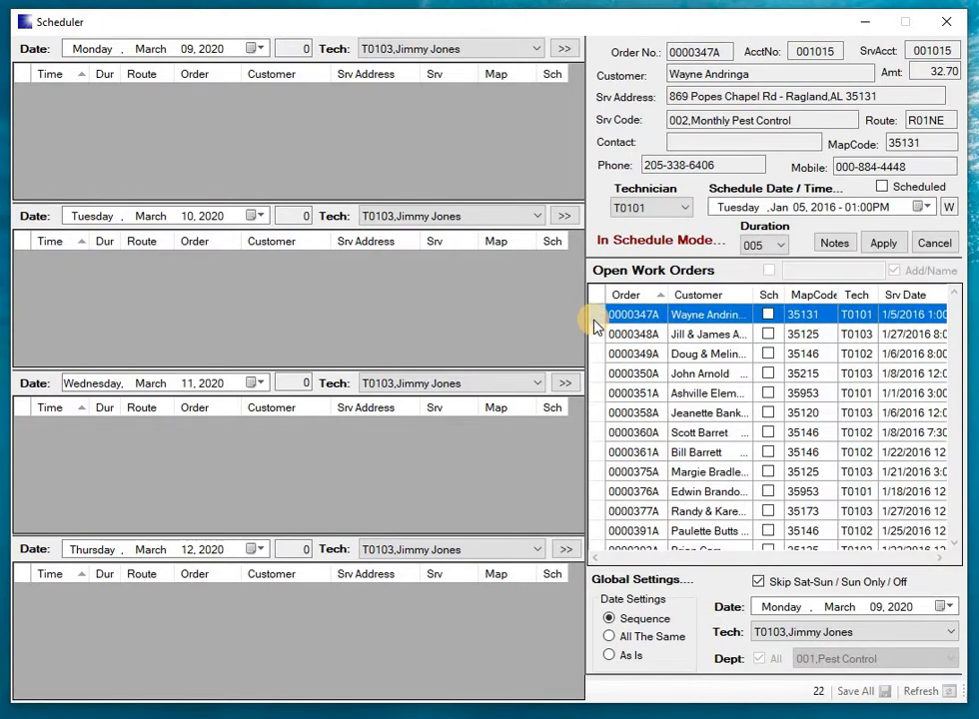
left_click(811, 632)
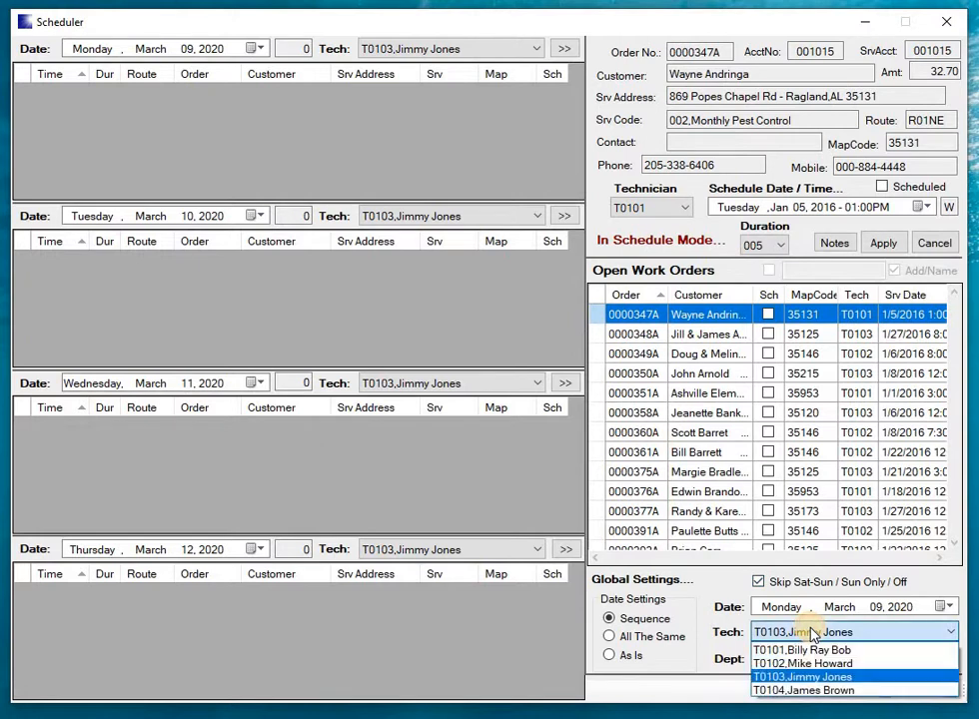
left_click(811, 651)
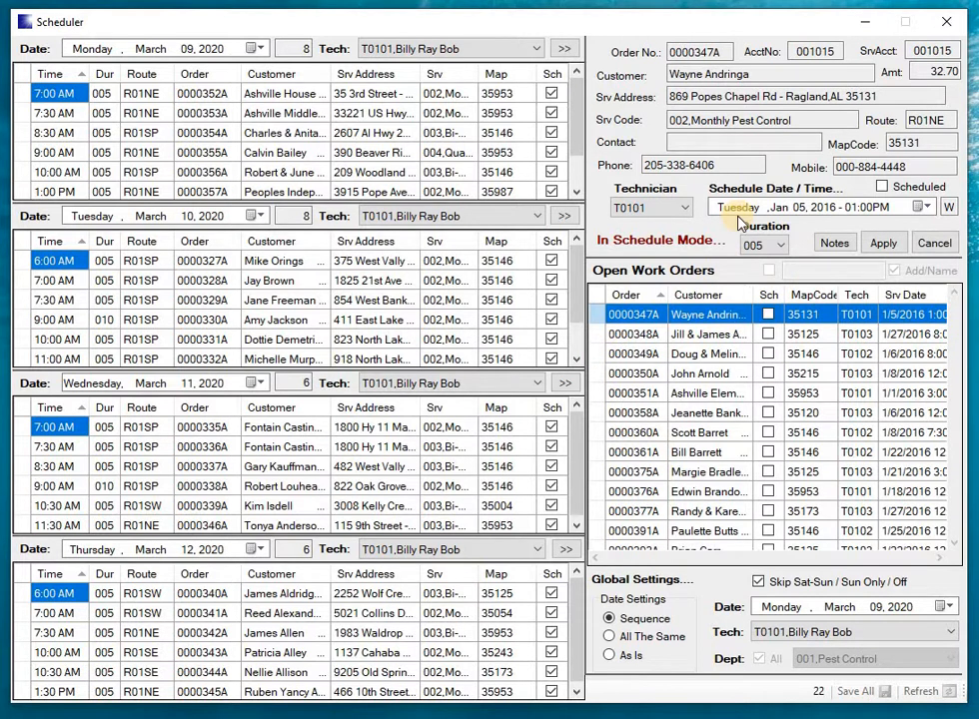
left_click(869, 208)
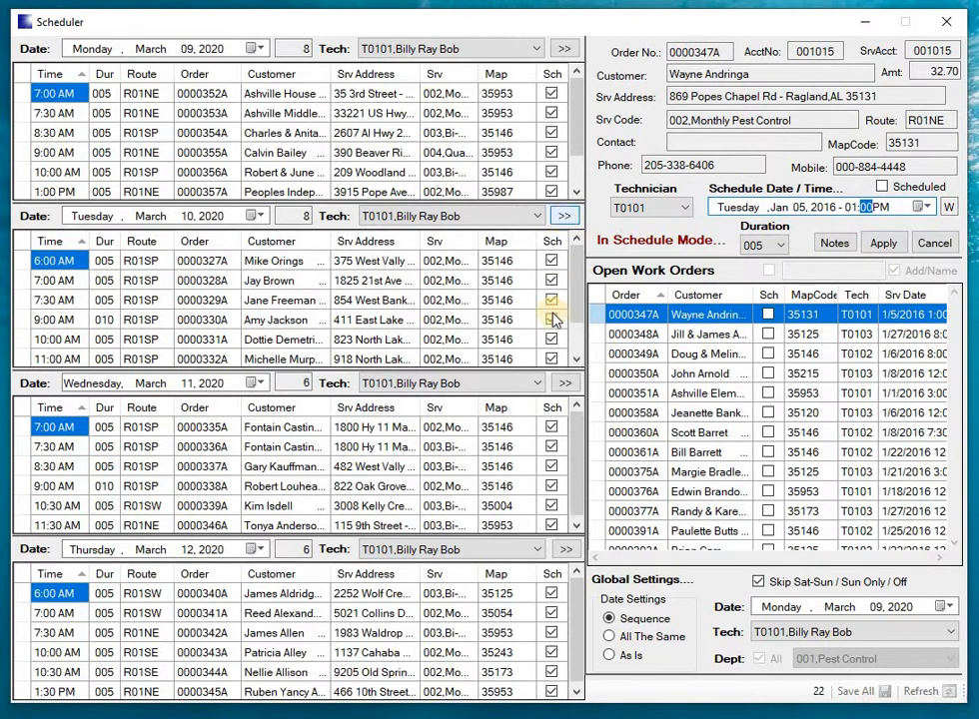
left_click(565, 384)
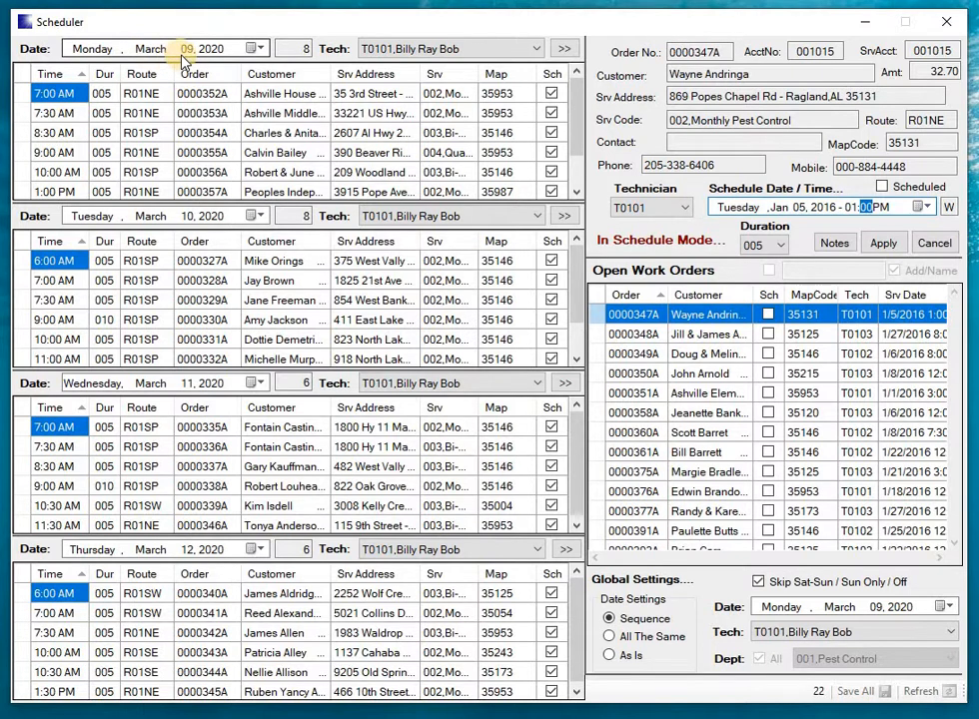
Step: Open technician T0101's Day-Timer for Monday, March 9, 2020 and set the job's duration to 010
left_click(568, 48)
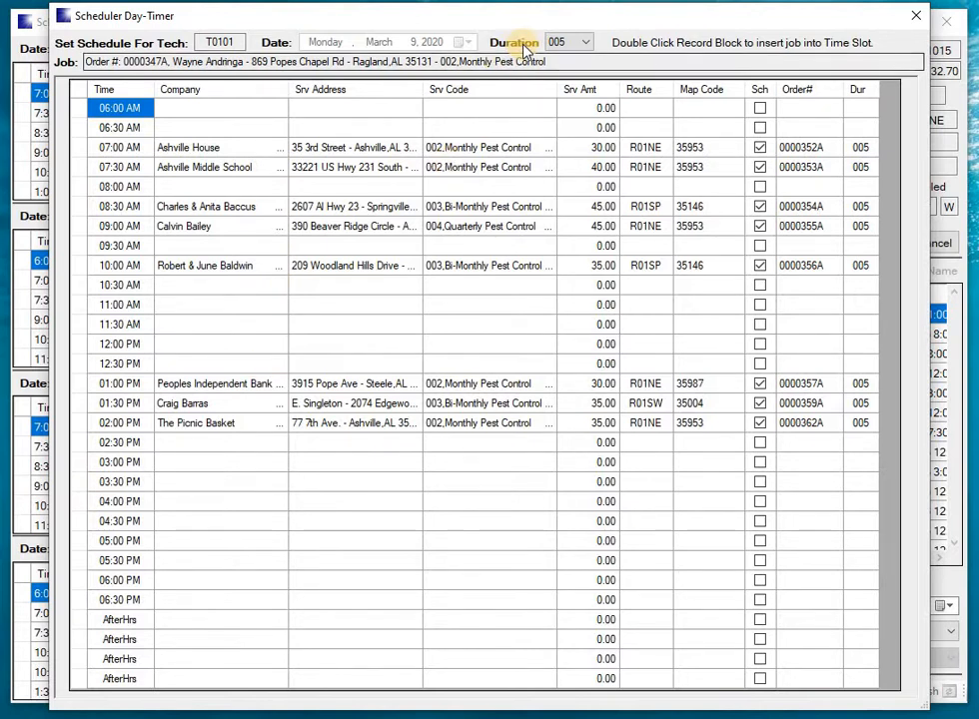
left_click(585, 45)
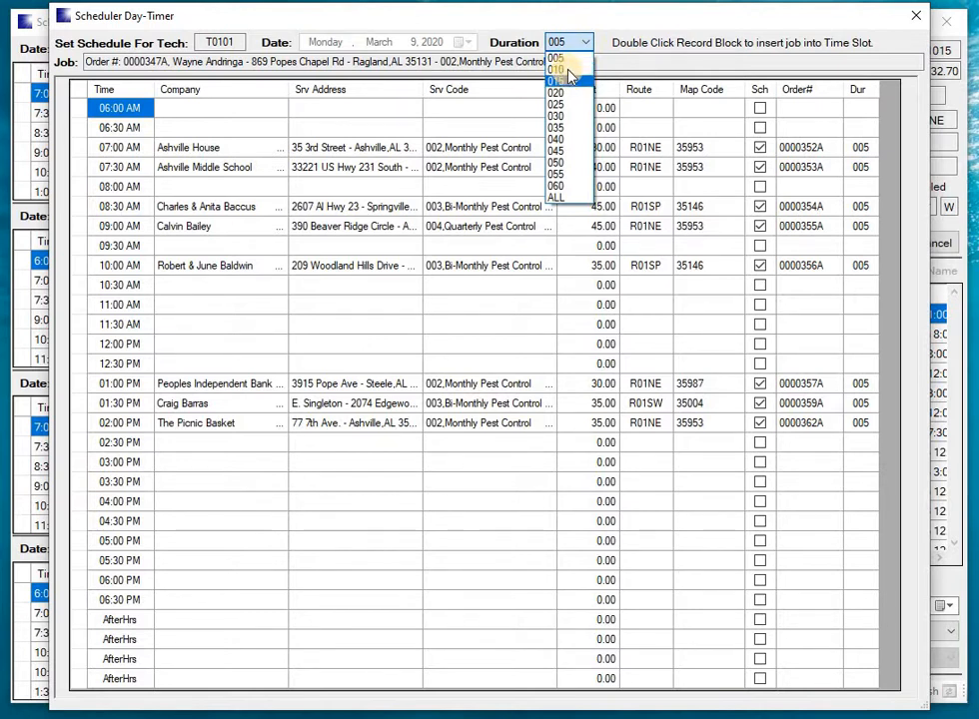
left_click(565, 68)
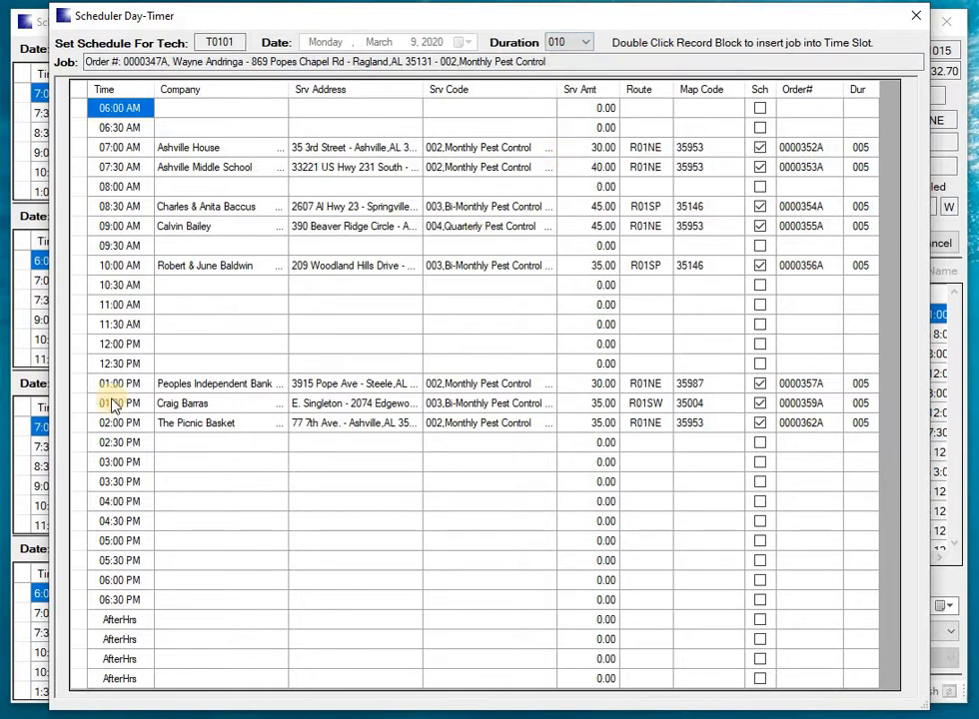
Step: Try to insert the job into the occupied 10:00 AM slot and into the 8:00 AM slot
double_click(76, 268)
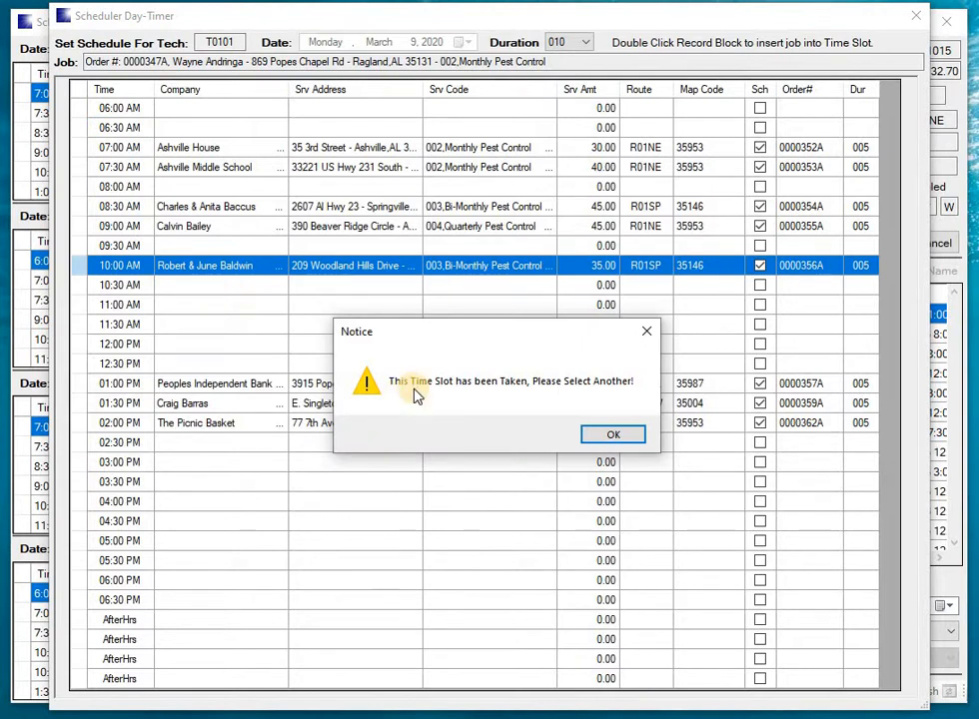
left_click(614, 440)
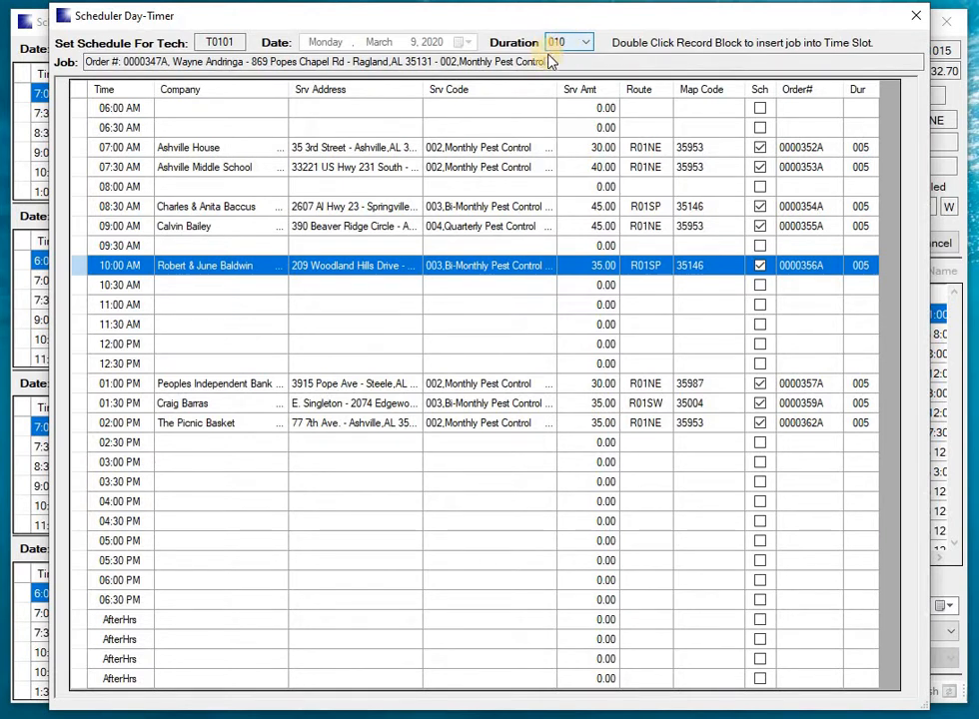
double_click(77, 189)
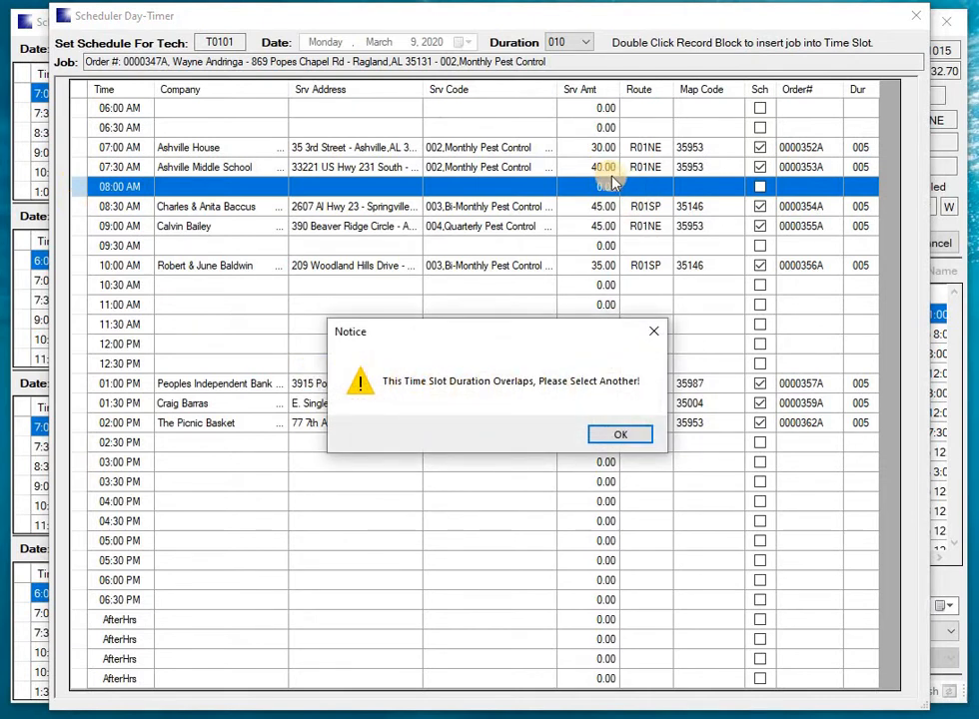
left_click(621, 436)
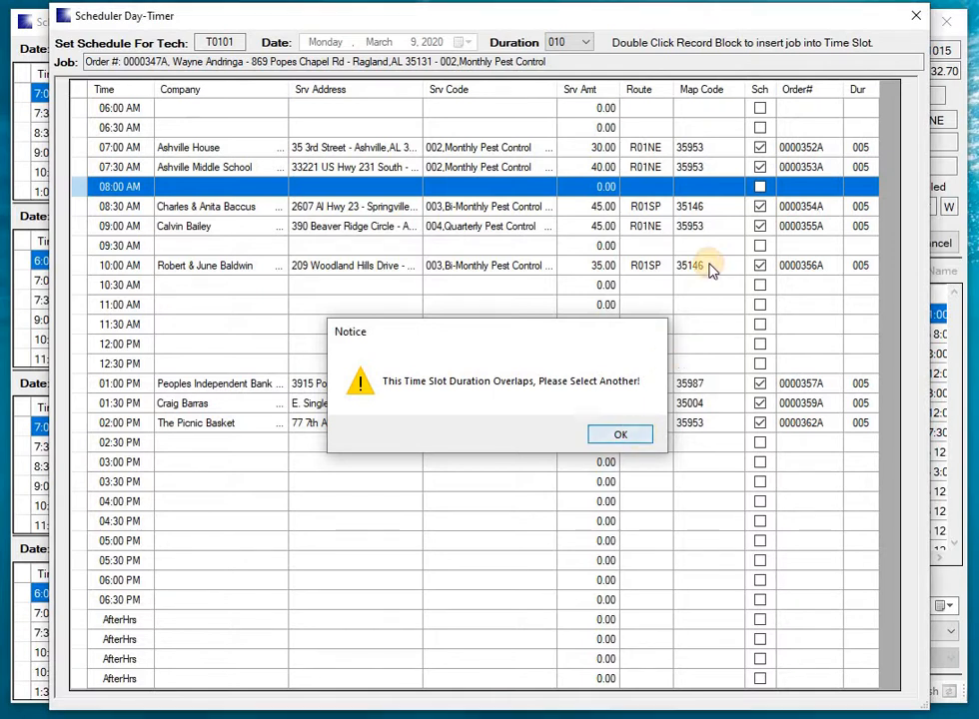
Step: Insert the job into the free 3:00 PM slot of the Monday, March 9 Day-Timer
left_click(82, 310)
left_click(81, 329)
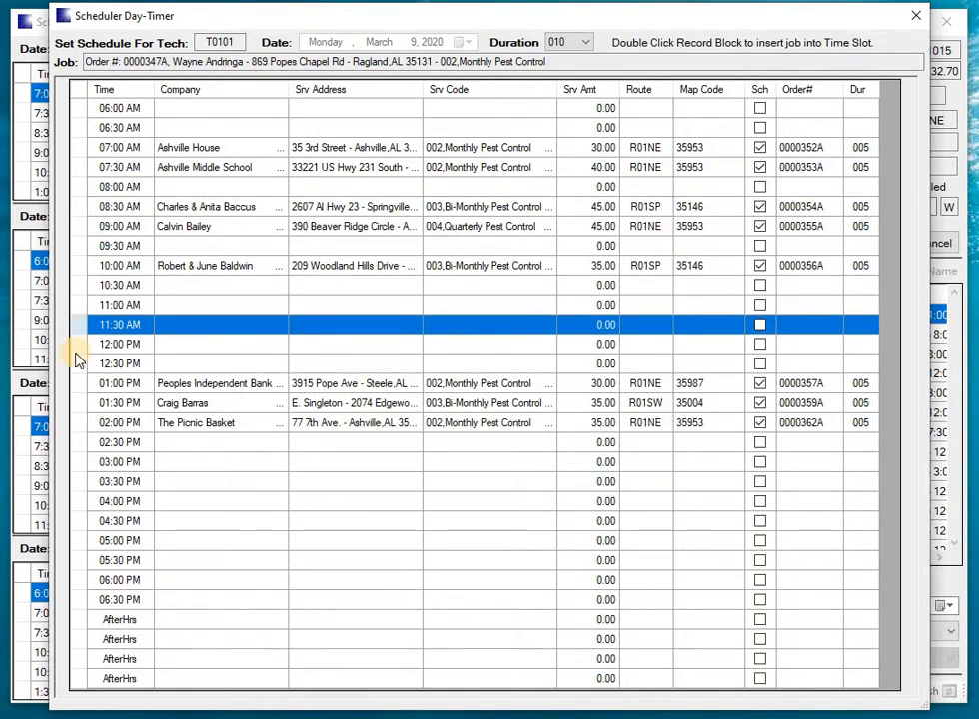
left_click(80, 366)
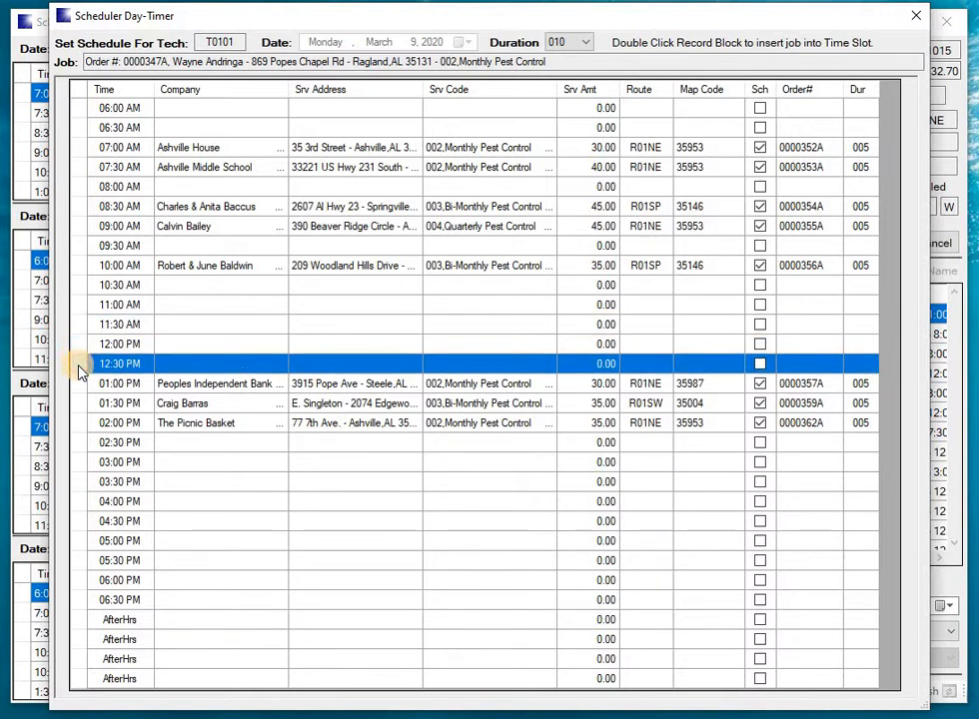
double_click(80, 462)
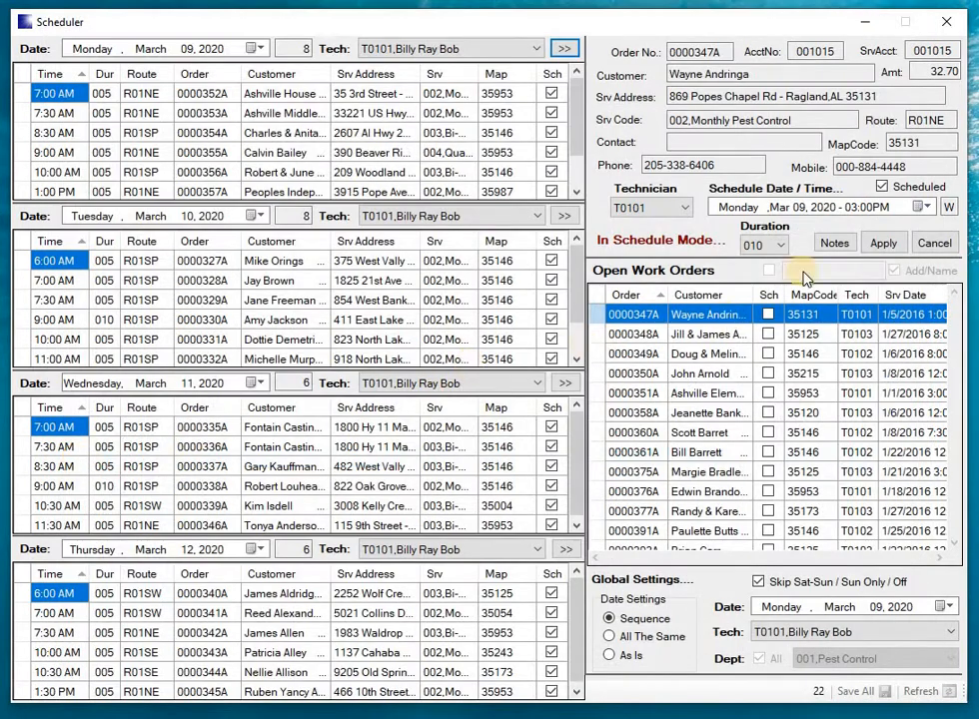
Step: Review the work order's schedule notes without changing them, and apply and save its new schedule
left_click(831, 245)
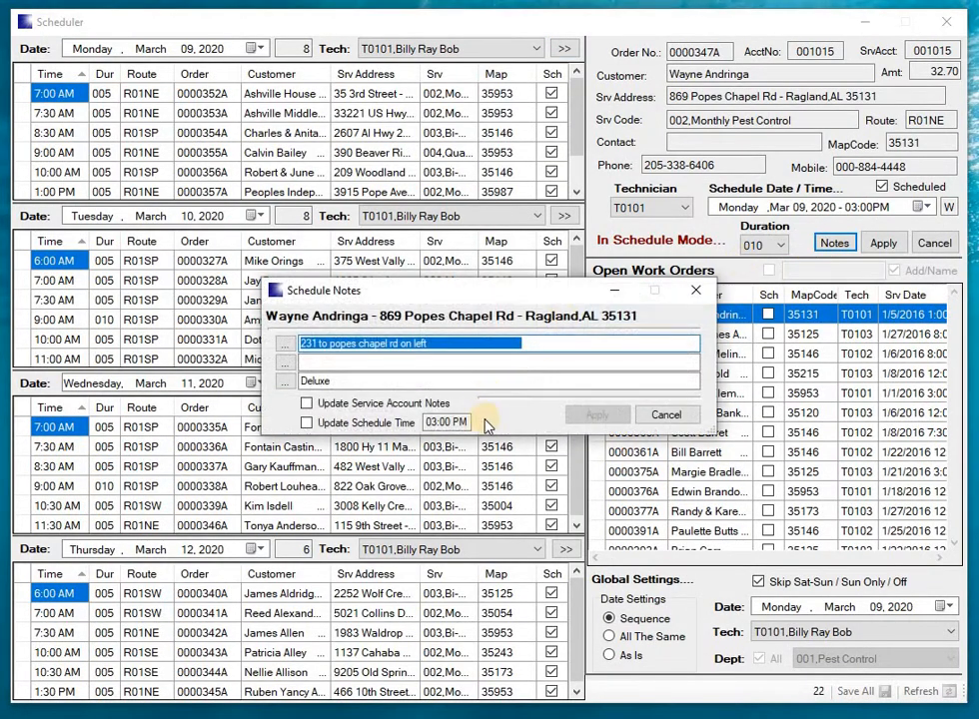
left_click(685, 418)
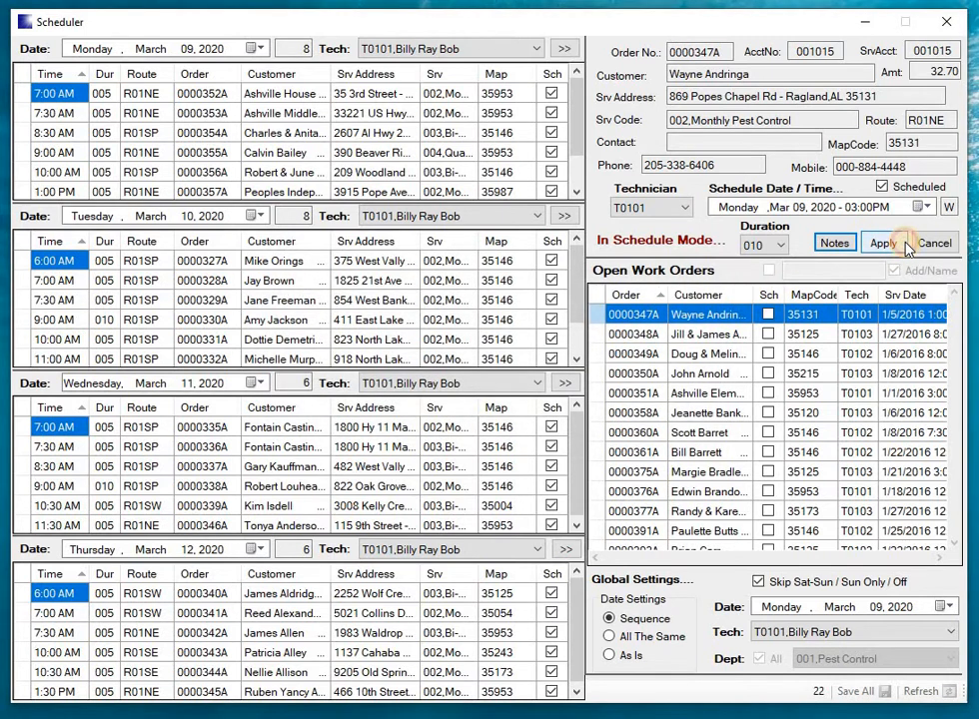
left_click(903, 244)
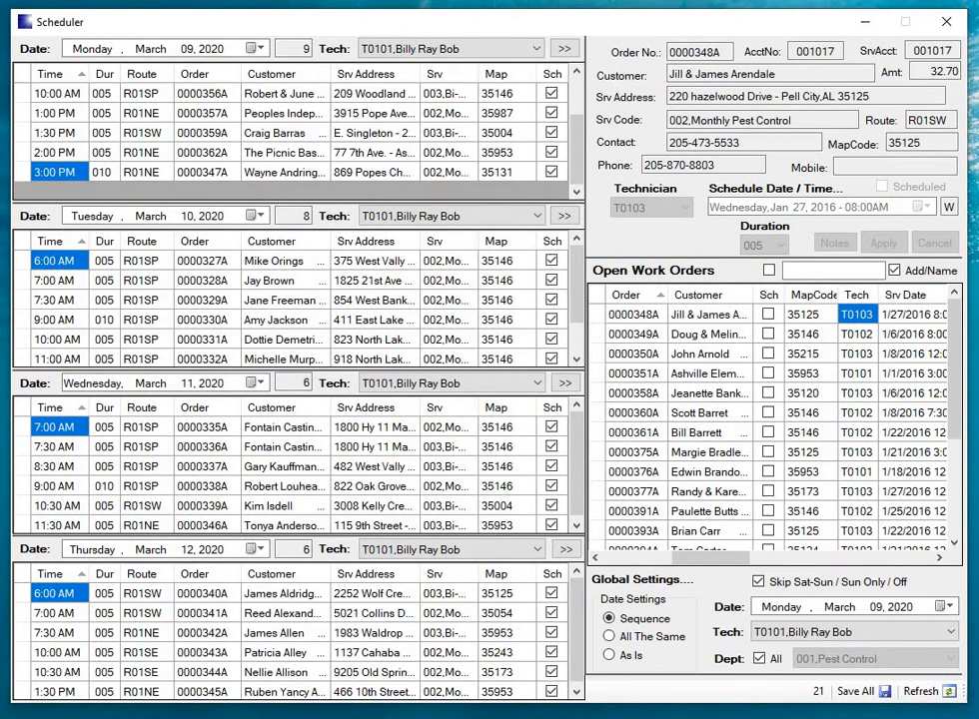
left_click(854, 701)
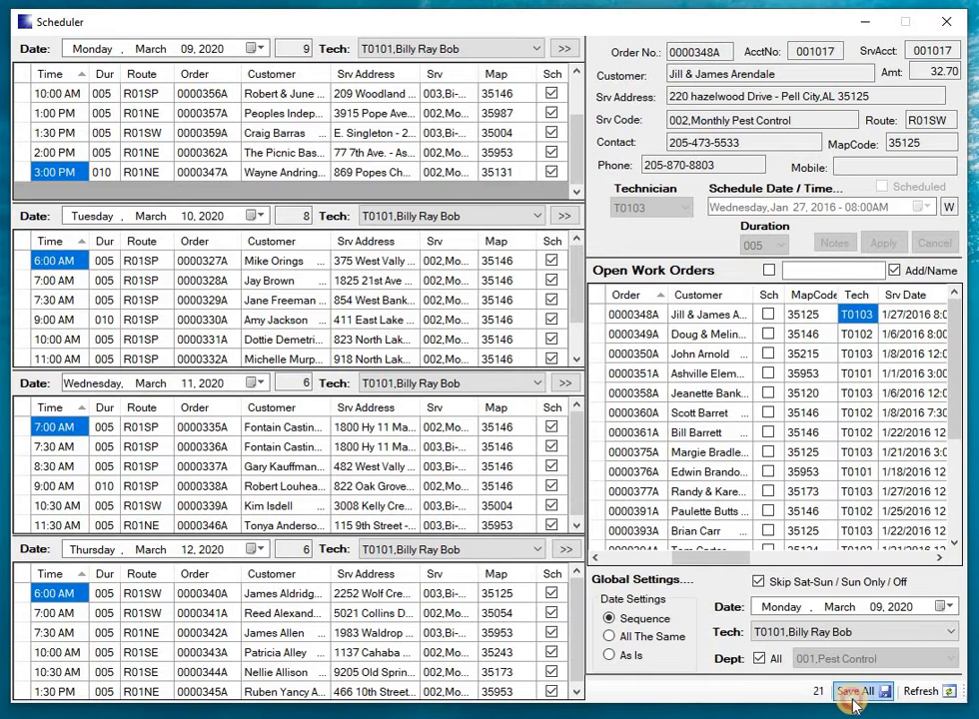
left_click(546, 437)
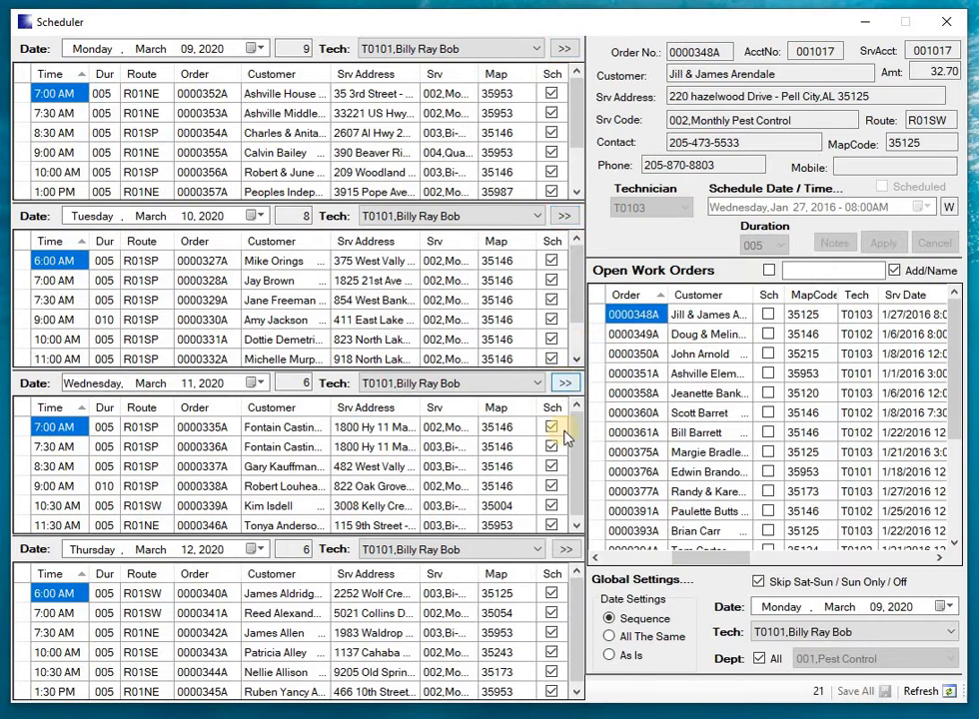
Step: View technician T0101's Day-Timer for Thursday, March 12, 2020 and close it
left_click(564, 556)
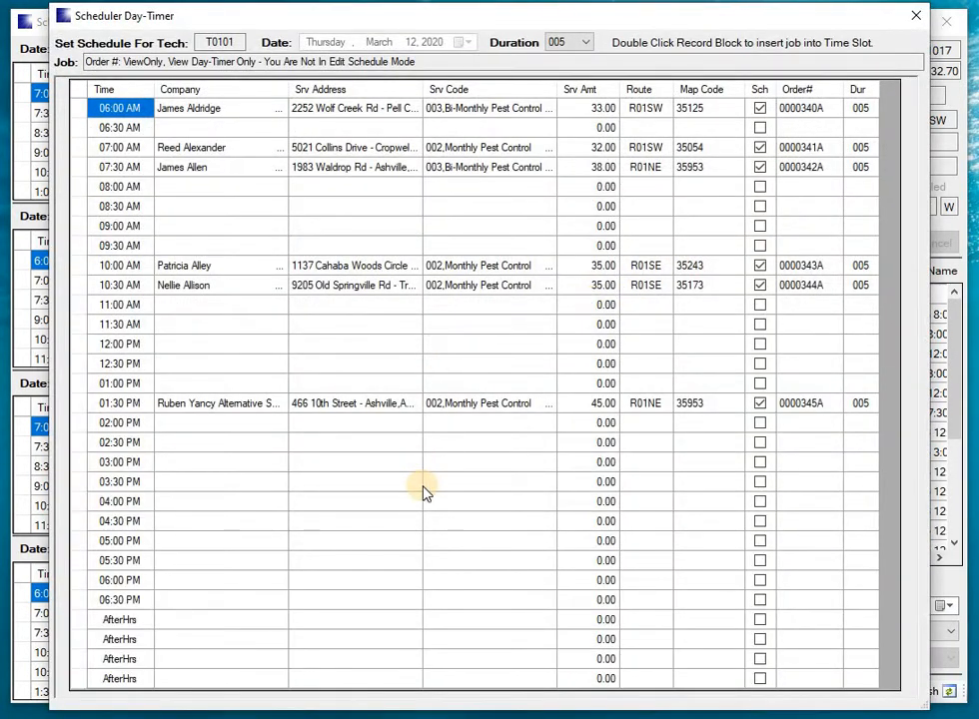
left_click(917, 17)
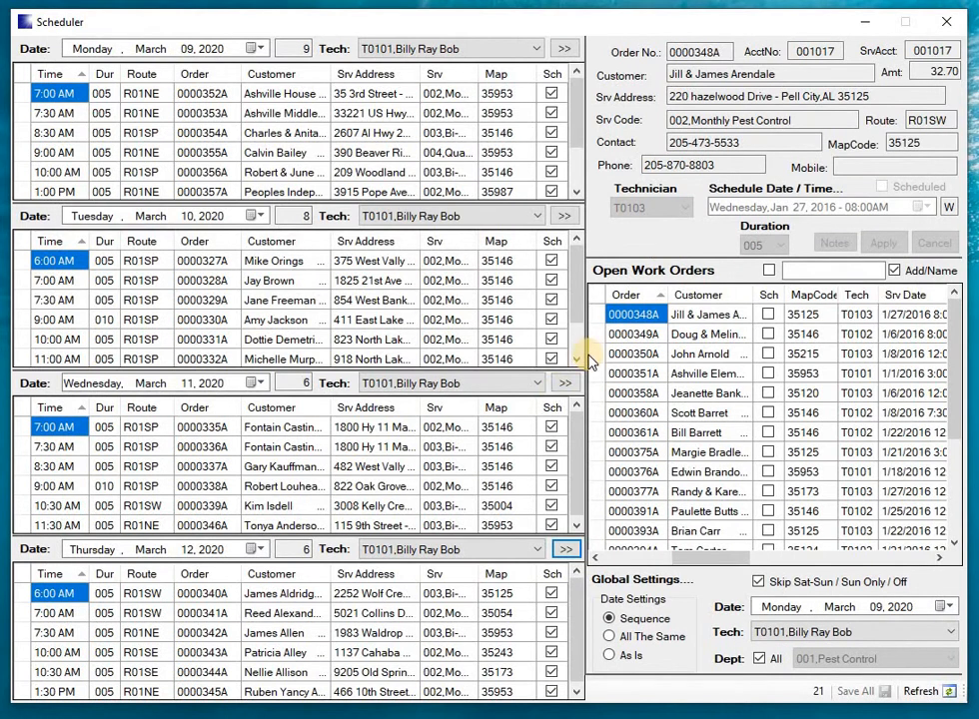